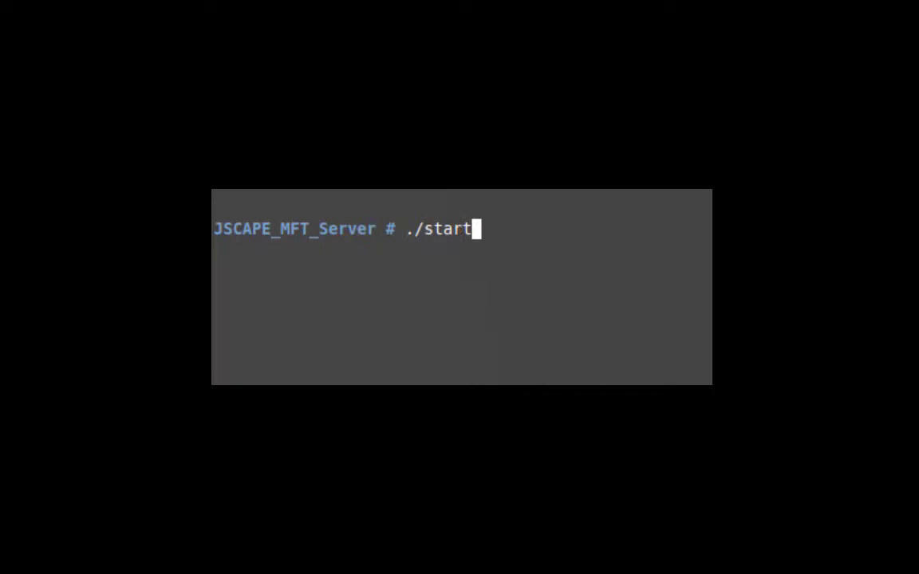
Enter ./start_service.sh at the JSCAPE_MFT_Server folder prompt to start the service
type("_service.s")
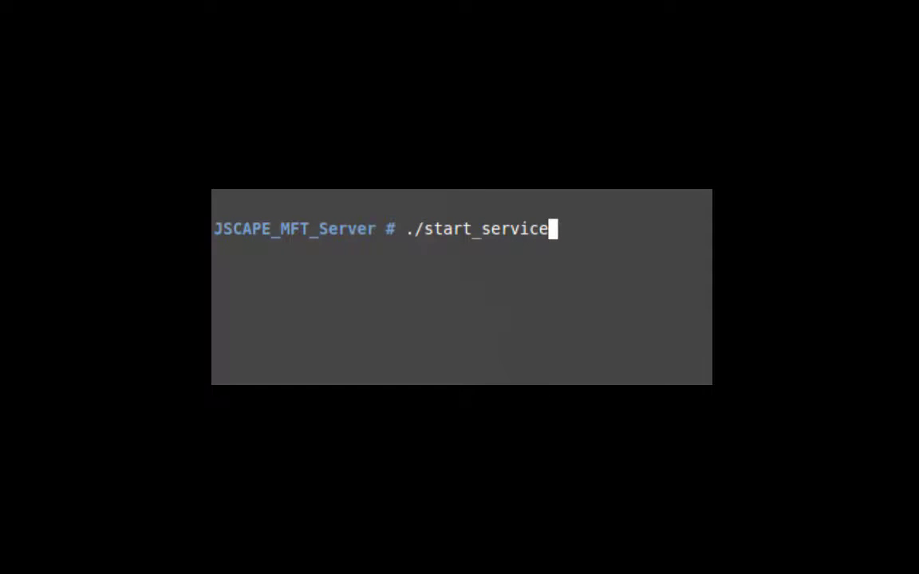
type("h")
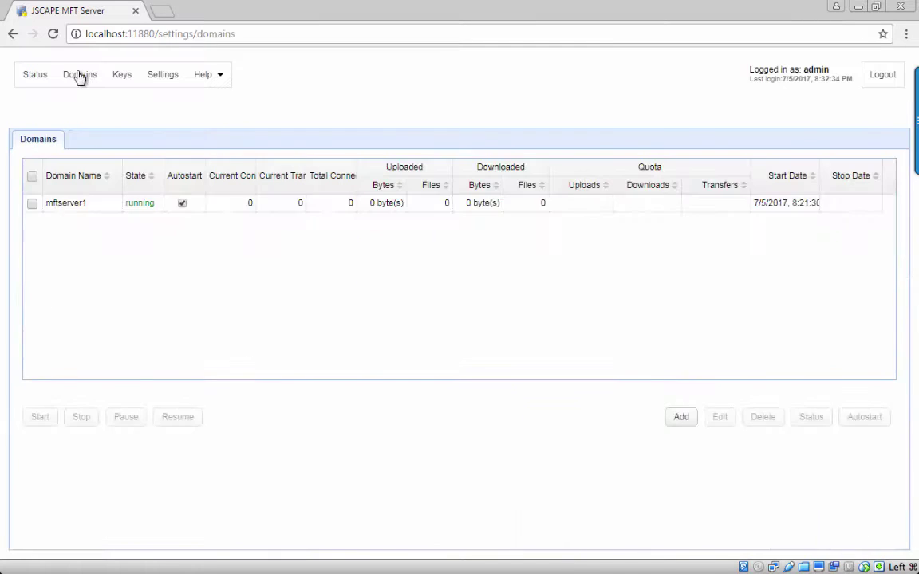
In mftserver1, create a directory monitor named Year Old Files that watches the forupload folder
left_click(715, 417)
left_click(58, 413)
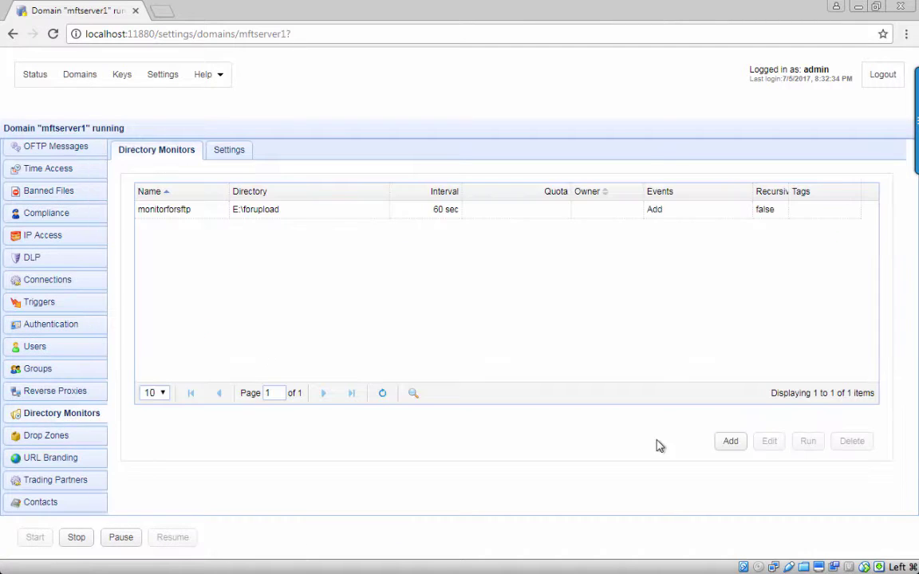
left_click(730, 441)
left_click(486, 205)
type("Year Old Files")
left_click(598, 225)
left_click(261, 332)
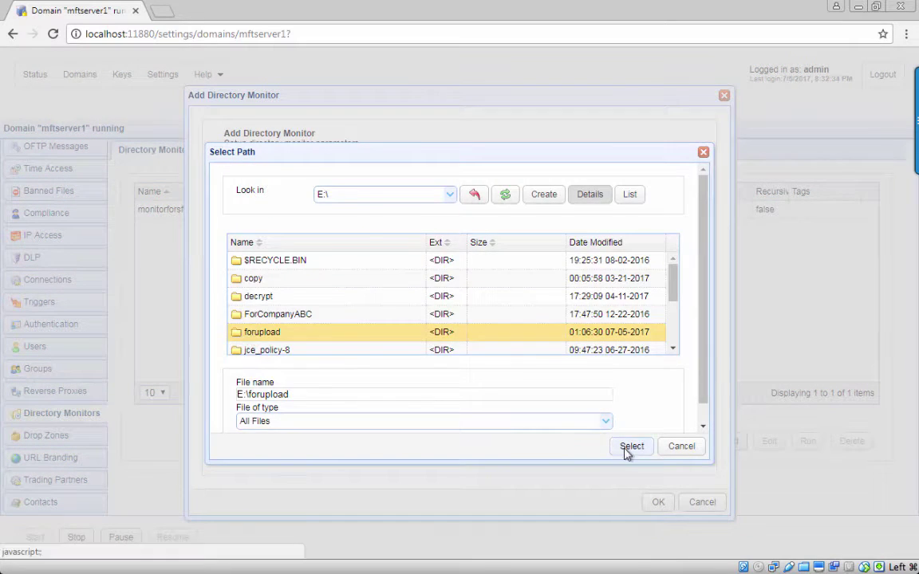
left_click(631, 446)
Disable the interval and the add/change/delete events, set file age to 365 days, and save
left_click(245, 299)
left_click(245, 422)
left_click(246, 439)
left_click(246, 455)
scroll(703, 451, "down", 5)
left_click(246, 371)
double_click(345, 371)
type("365")
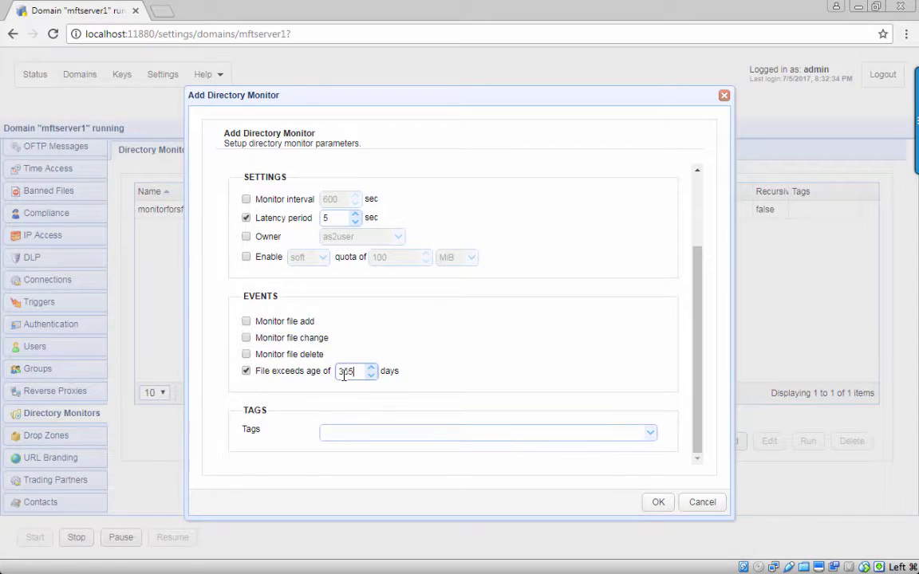
left_click(658, 501)
Add a trigger named 'Activate Year Old Files Monitor' with the Current Time event type
left_click(40, 303)
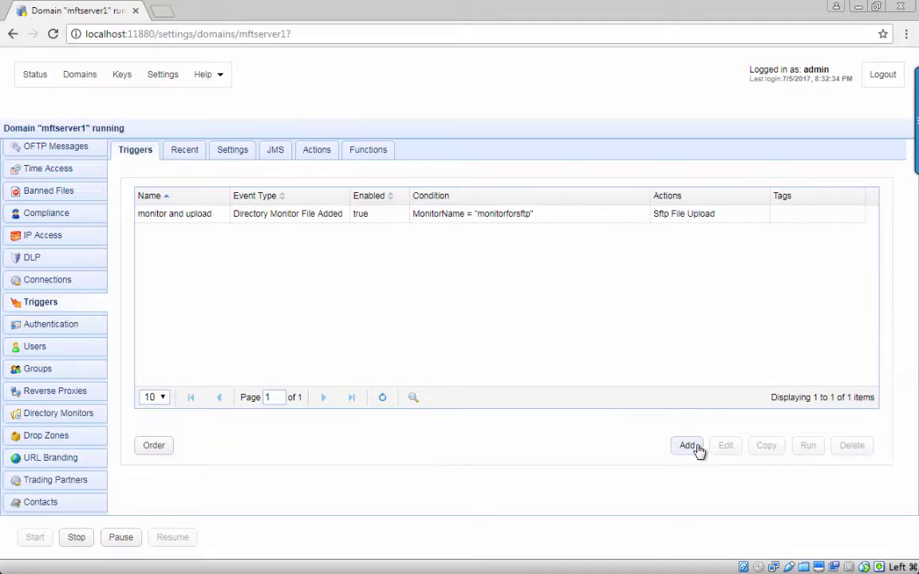
left_click(686, 445)
type("Activate Year Old Files Monitor")
left_click(479, 255)
scroll(461, 328, "down", 2)
left_click(345, 300)
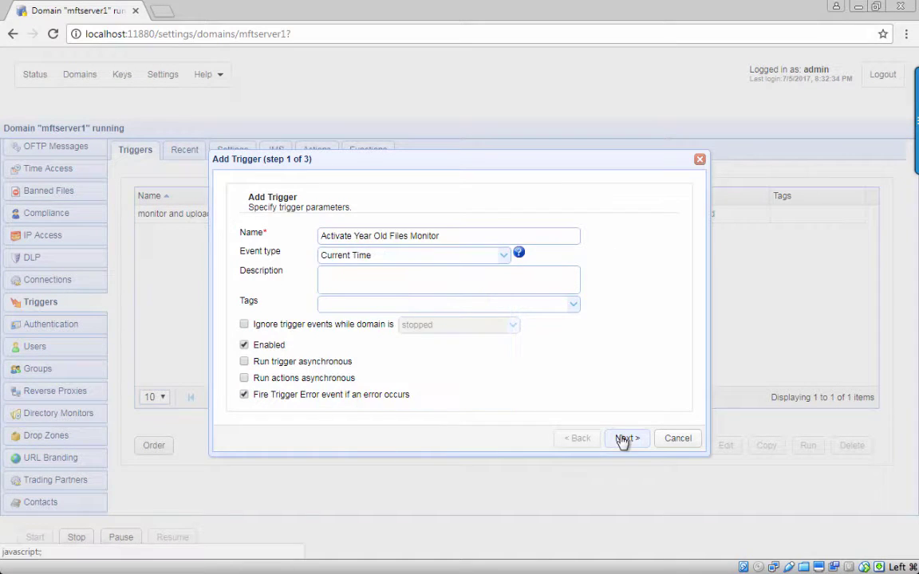
left_click(623, 438)
Set the trigger's time condition to hour 21, minute 30
left_click(307, 388)
type("21")
left_click(405, 266)
type("30")
left_click(572, 431)
left_click(626, 437)
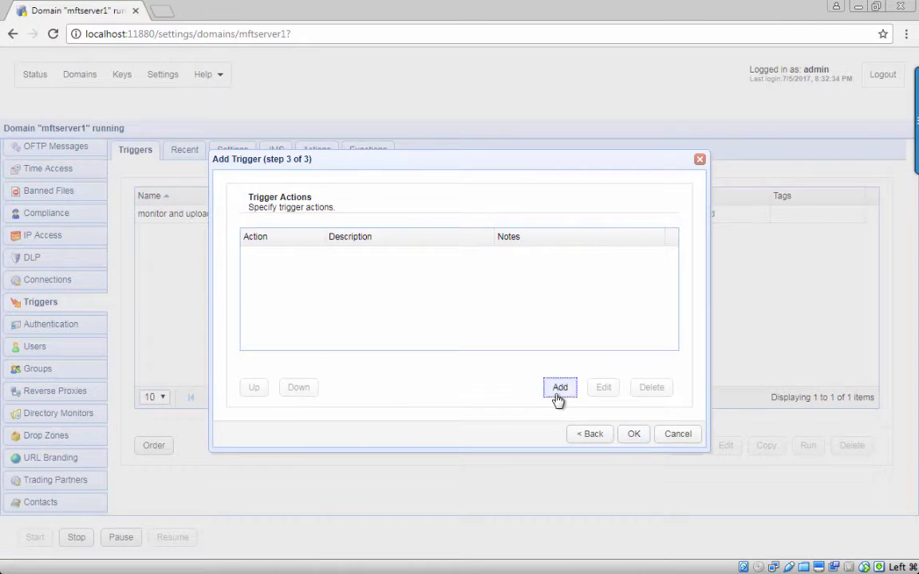
Add a Run Directory Monitor action for Year Old Files and save the trigger
left_click(556, 386)
left_click(569, 359)
left_click(420, 204)
left_click(403, 228)
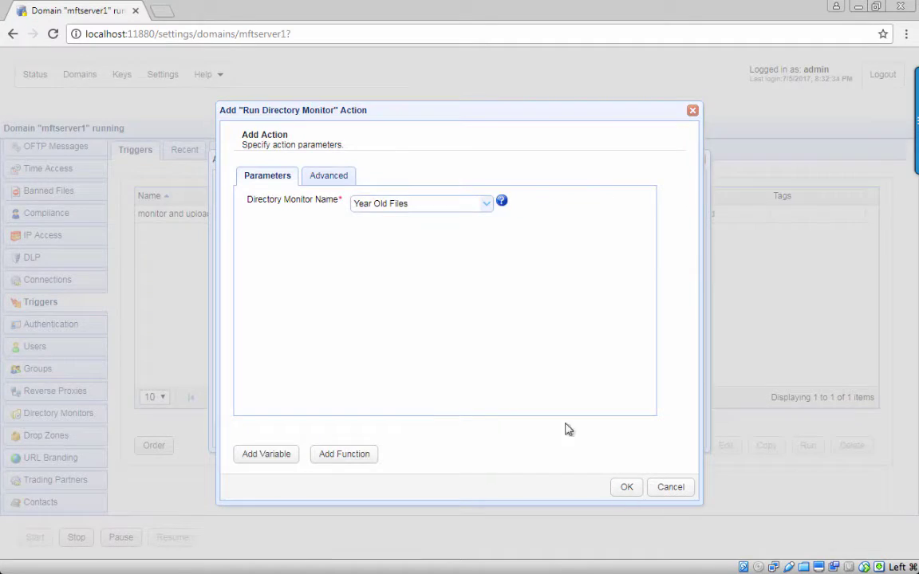
left_click(627, 486)
left_click(627, 438)
Add a second trigger named 'Nightly File Deletes' on the Directory Monitor File Aged event
left_click(686, 445)
type("Nightly File Deletes")
left_click(504, 255)
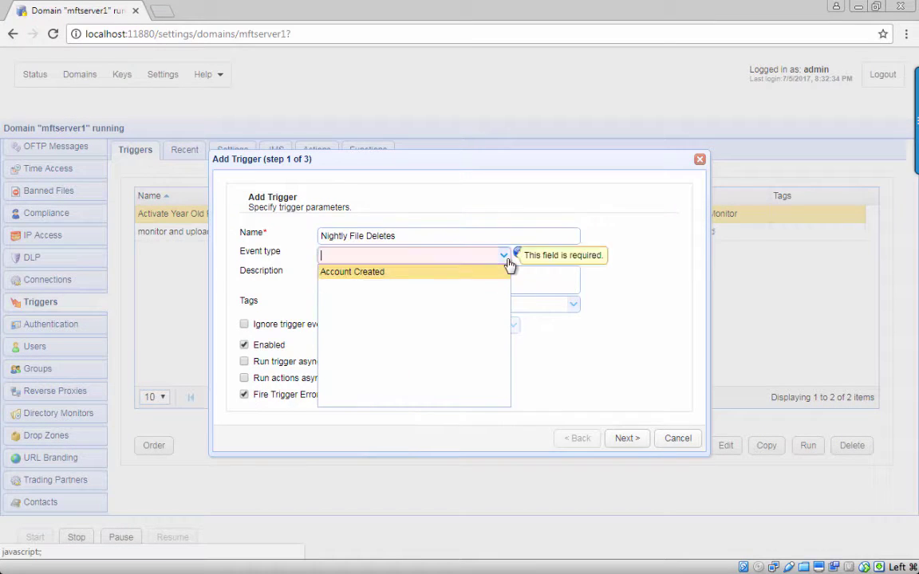
left_click(367, 319)
left_click(626, 437)
Set the trigger condition to MonitorName "Year Old Files"
left_click(266, 362)
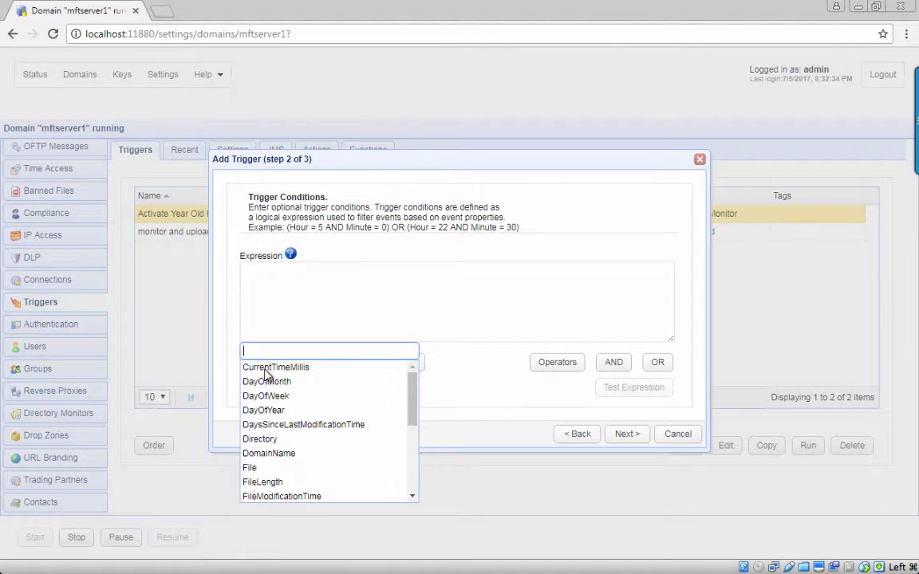
scroll(267, 373, "down", 3)
left_click(271, 430)
type("\"Year Old Files\"")
left_click(627, 434)
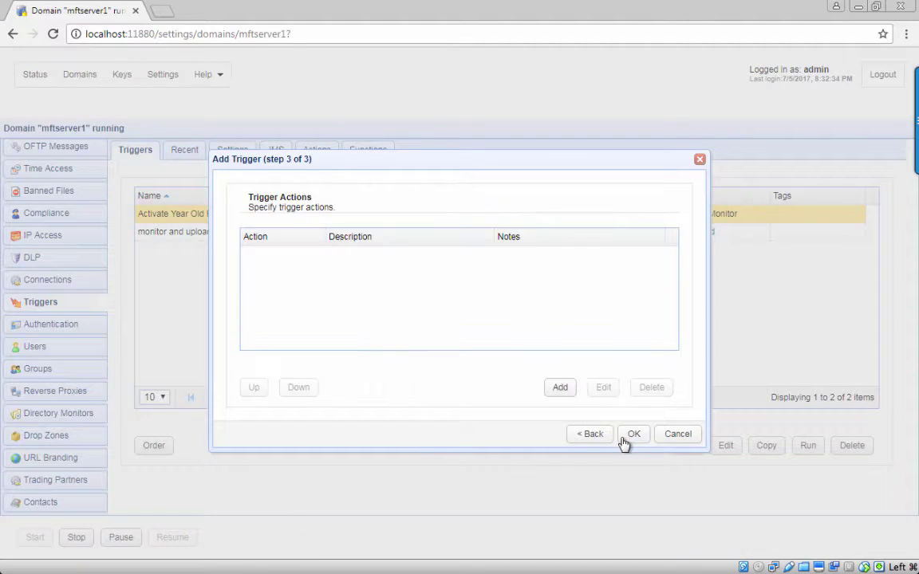
Give the trigger a Delete File action and save Nightly File Deletes
left_click(559, 386)
type("dele")
left_click(563, 386)
left_click(570, 367)
left_click(467, 204)
left_click(375, 335)
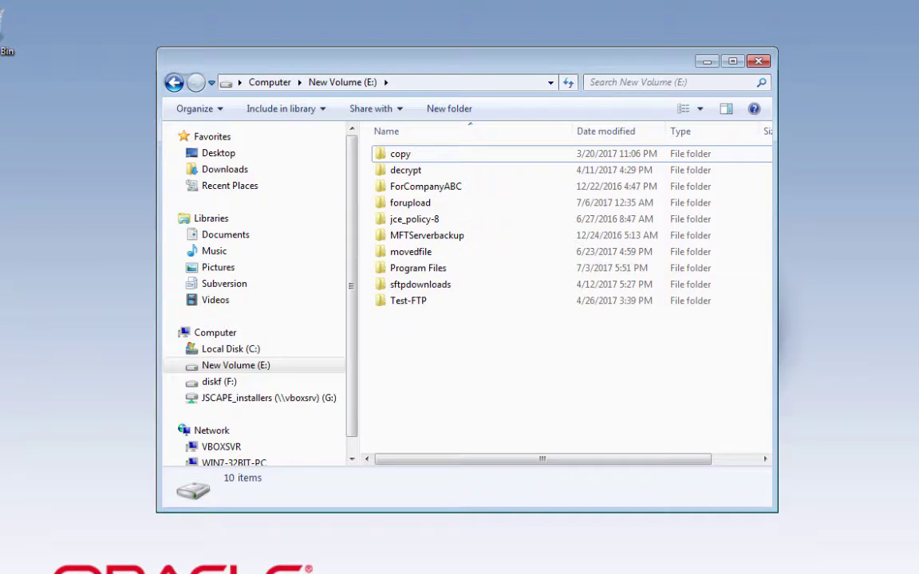
Open forupload and delete edidoc1.xml.bak, edidoc2, edidoc3, edidoc4 and edidoc6
left_click(425, 209)
double_click(425, 209)
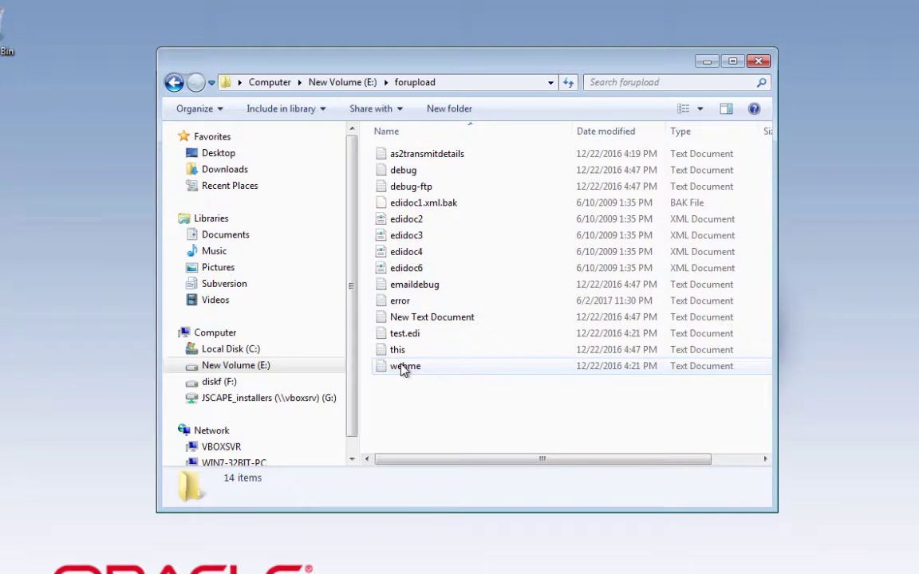
left_click(422, 209)
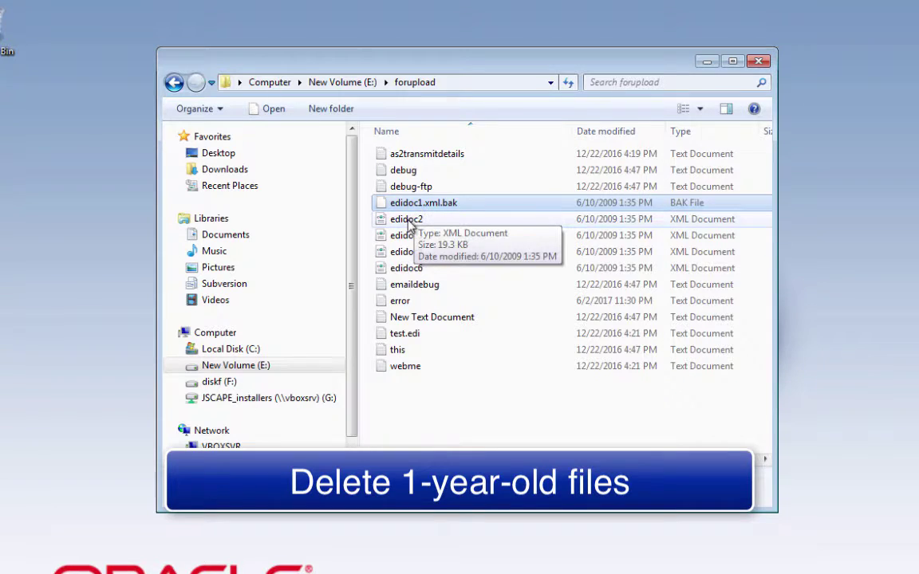
left_click(408, 221, "ctrl")
left_click(408, 236, "ctrl")
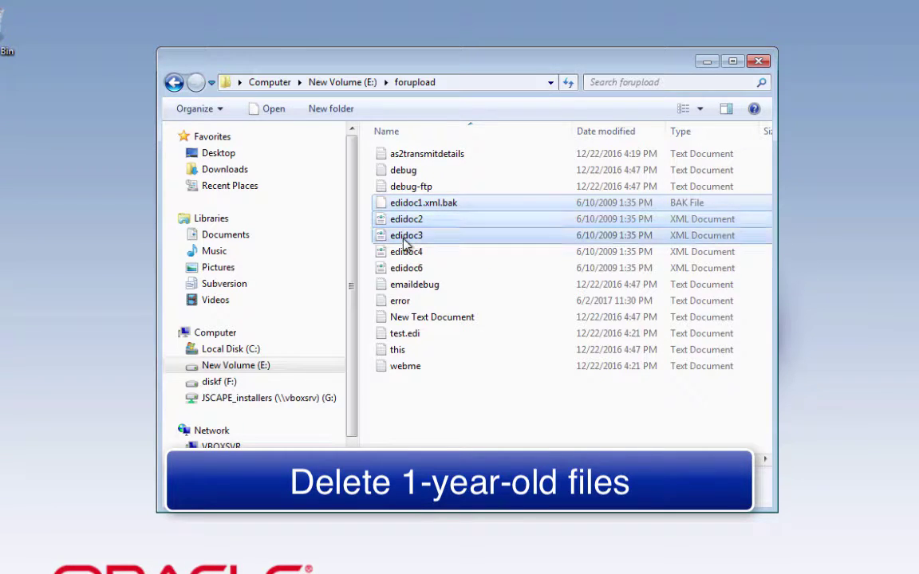
left_click(408, 253, "ctrl")
left_click(415, 271, "ctrl")
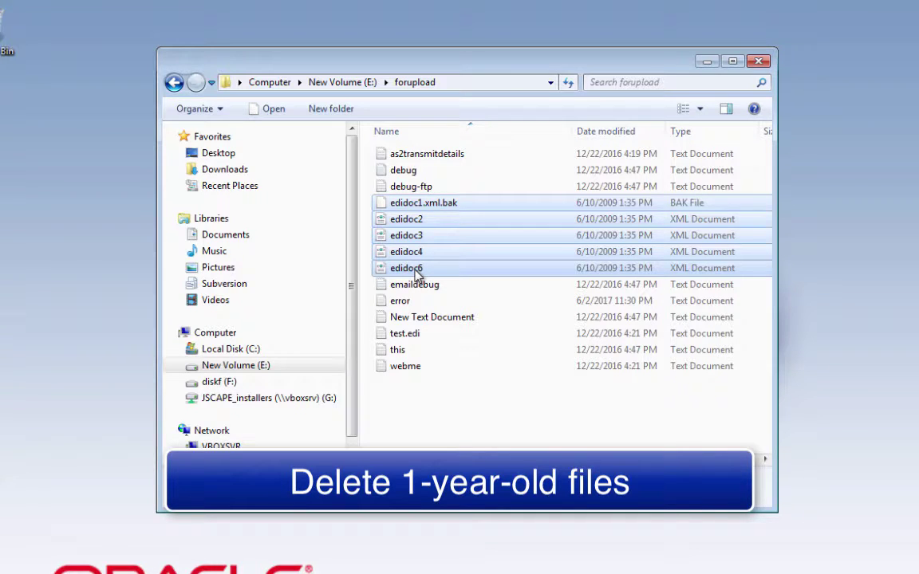
key("Delete")
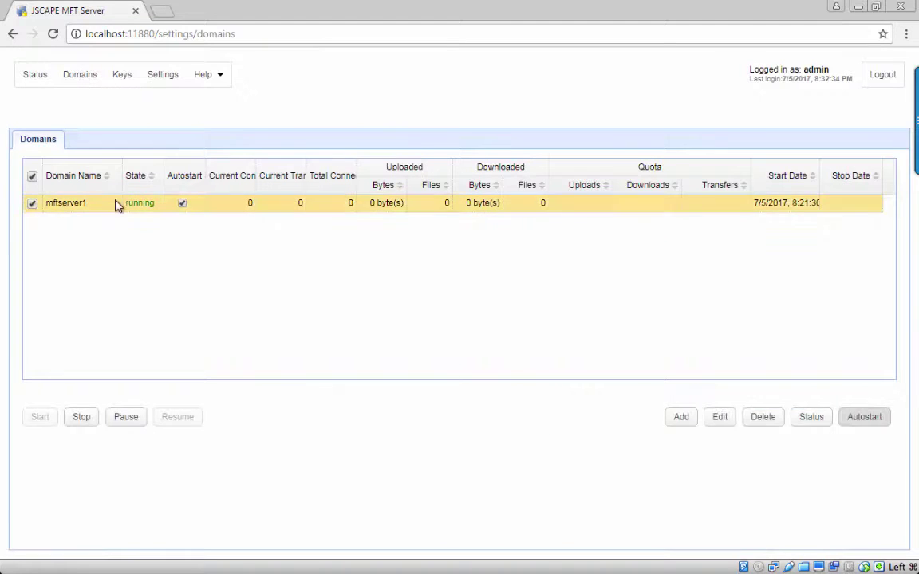
In mftserver1's directory monitors, add 'Year Old Files' and set its directory to E:\forupload
left_click(718, 418)
scroll(72, 255, "down", 3)
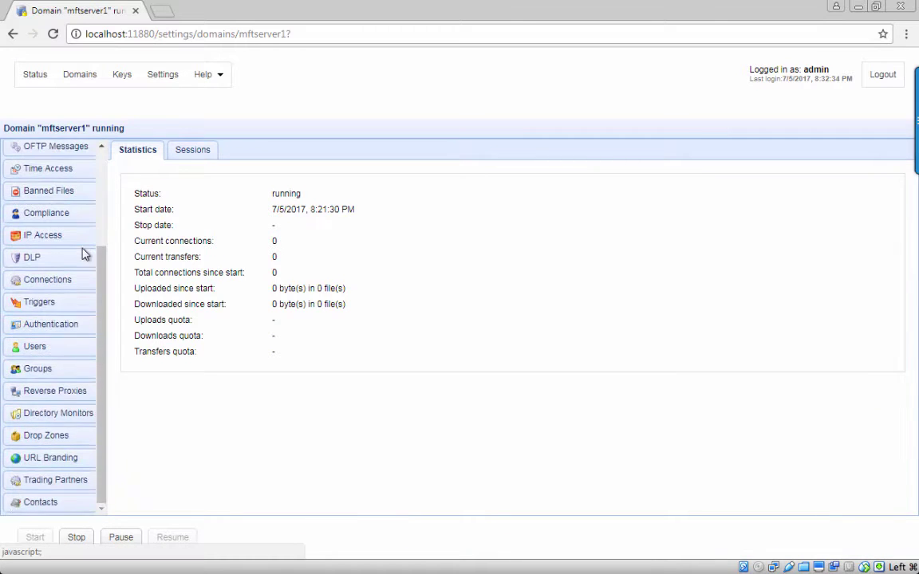
left_click(49, 413)
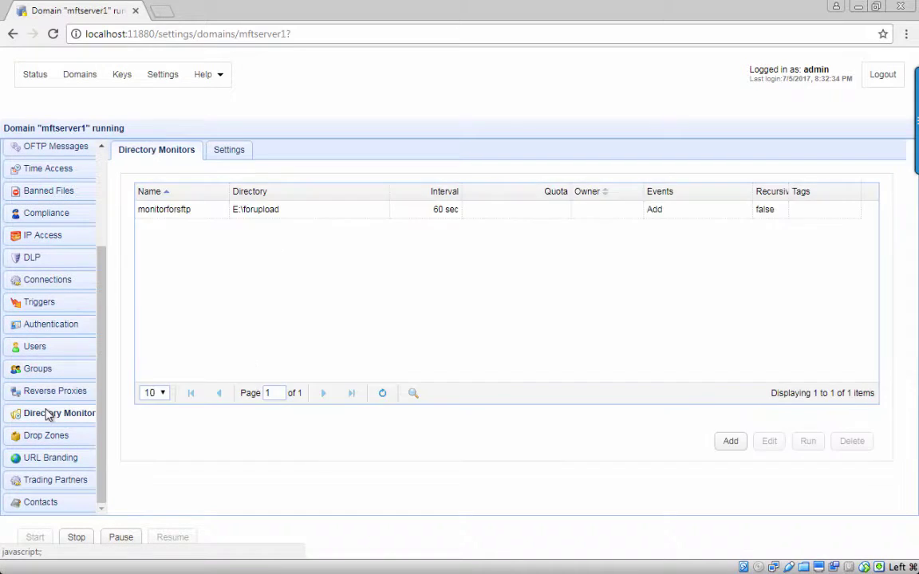
left_click(730, 440)
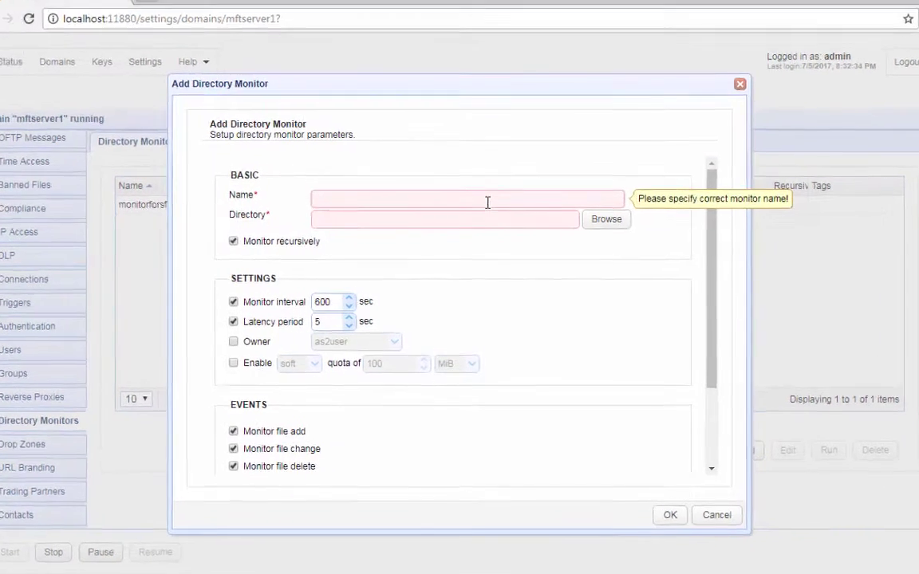
left_click(487, 202)
type("Year Old ")
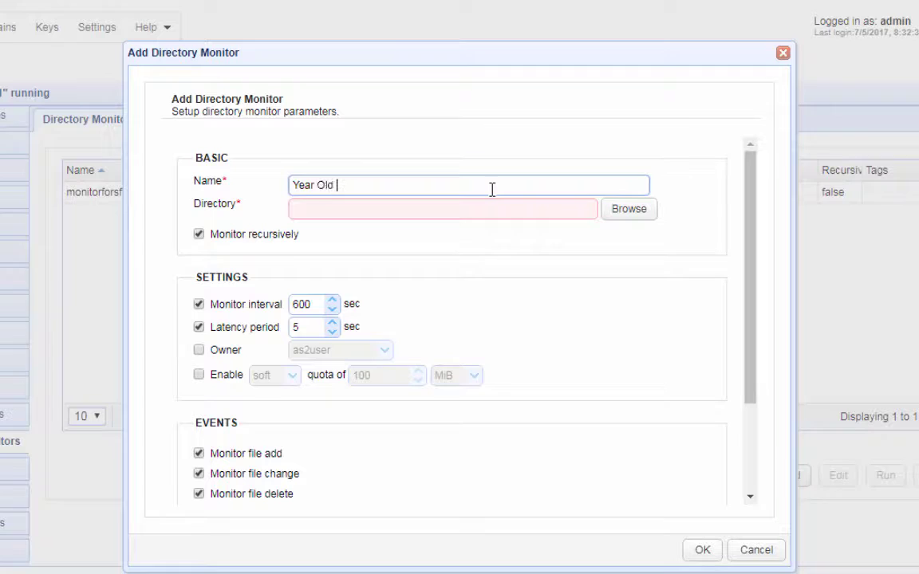
type("Files")
left_click(628, 212)
double_click(230, 280)
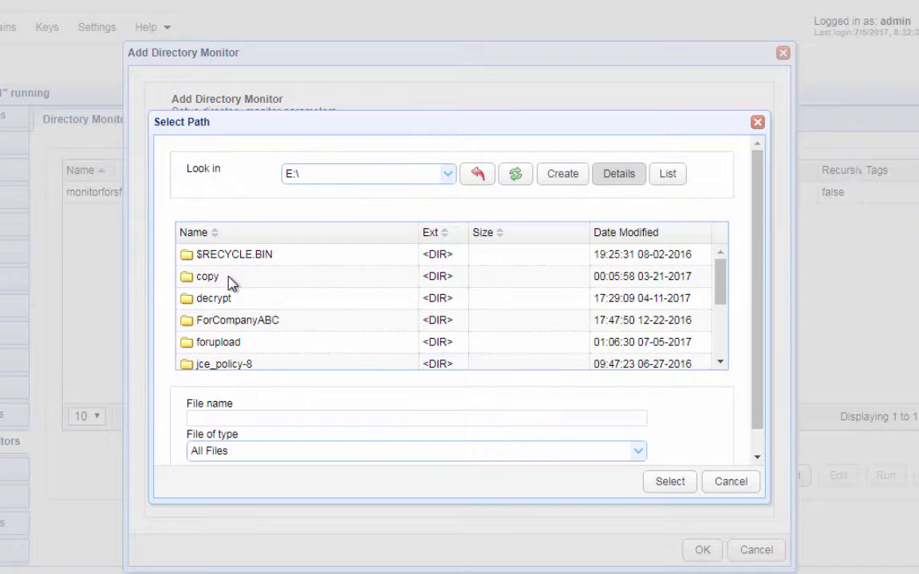
left_click(206, 344)
left_click(666, 485)
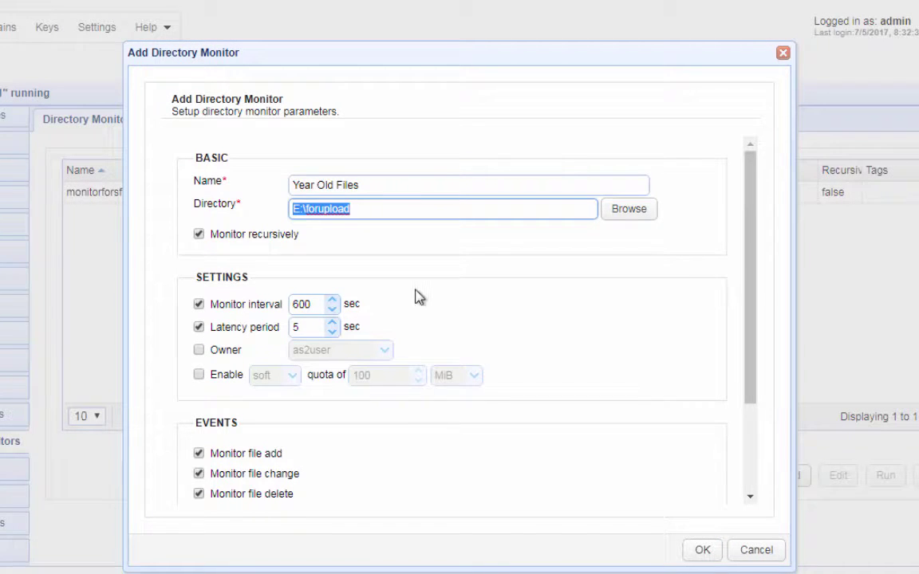
Uncheck the monitor interval and the add/change/delete events, and enable file age of 365 days
left_click(198, 304)
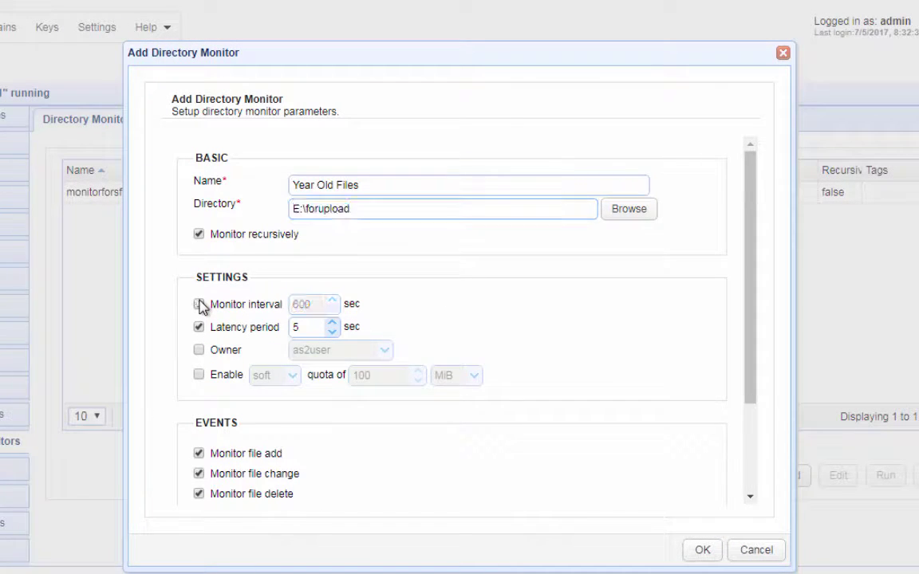
left_click(198, 454)
left_click(198, 473)
left_click(198, 494)
left_click_drag(750, 390, 759, 487)
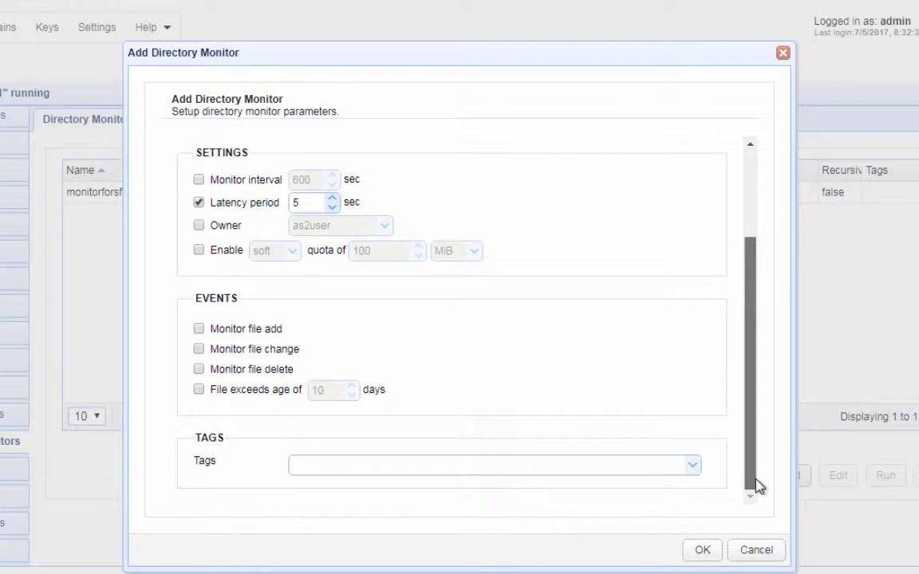
left_click(198, 392)
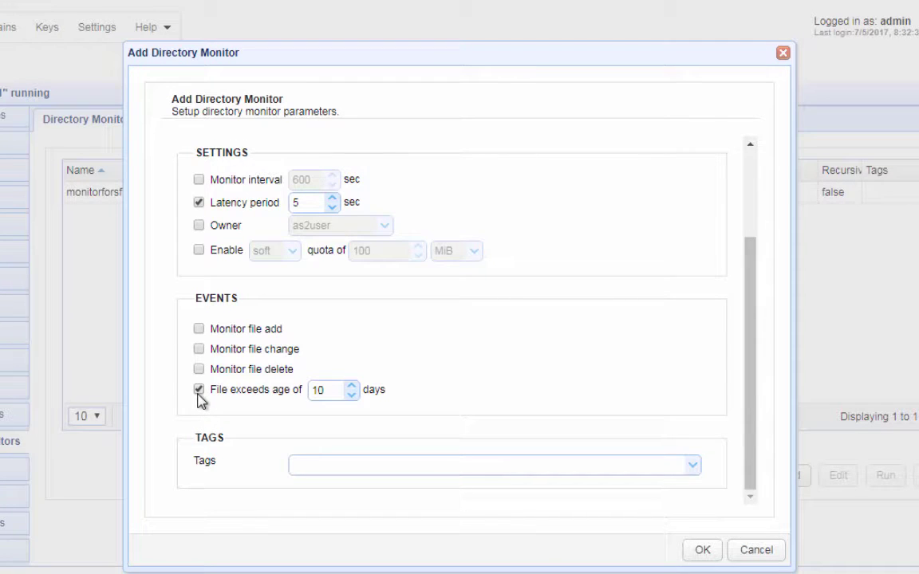
left_click(317, 394)
double_click(317, 394)
type("365")
Save the Year Old Files monitor and go to mftserver1's Triggers page
left_click(692, 560)
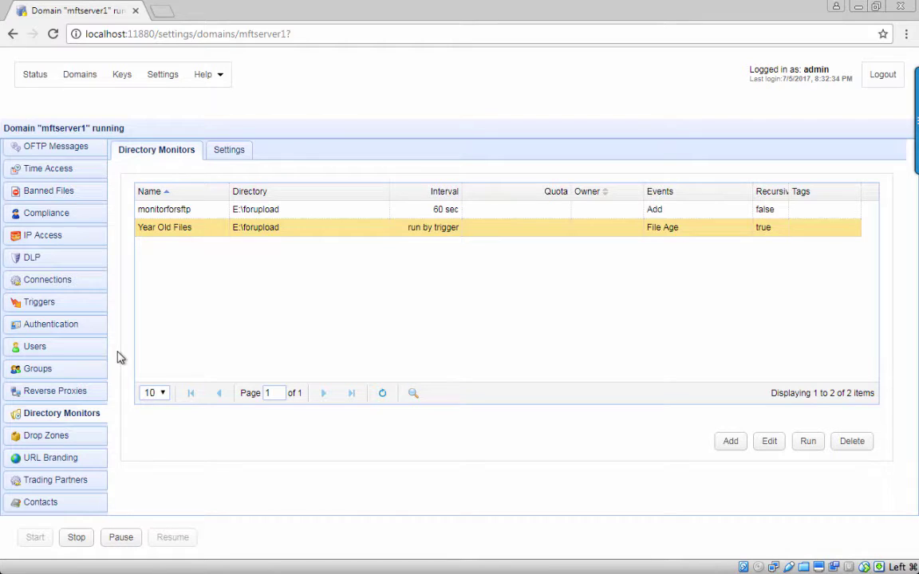
left_click(41, 304)
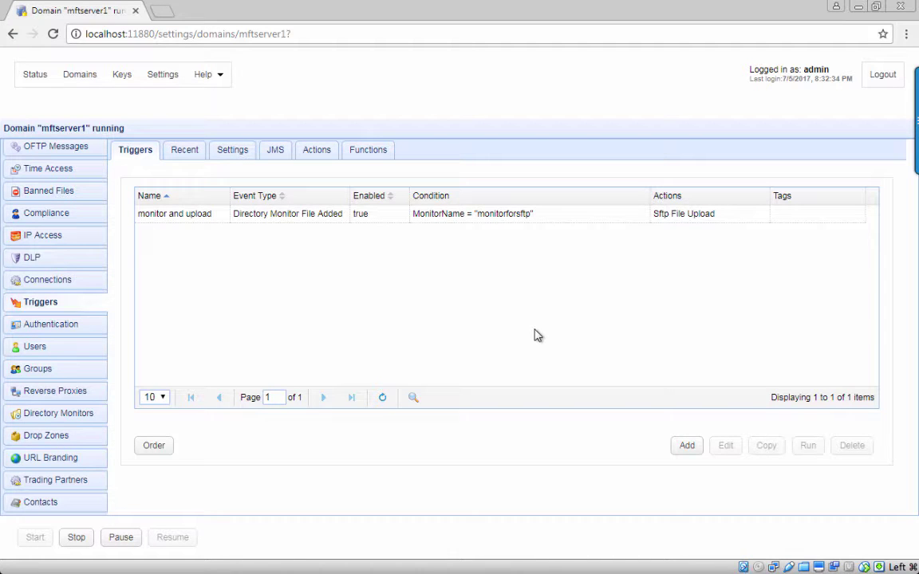
Add a trigger named 'Activate Year Old Files Monitor' with the Current Time event type
left_click(697, 450)
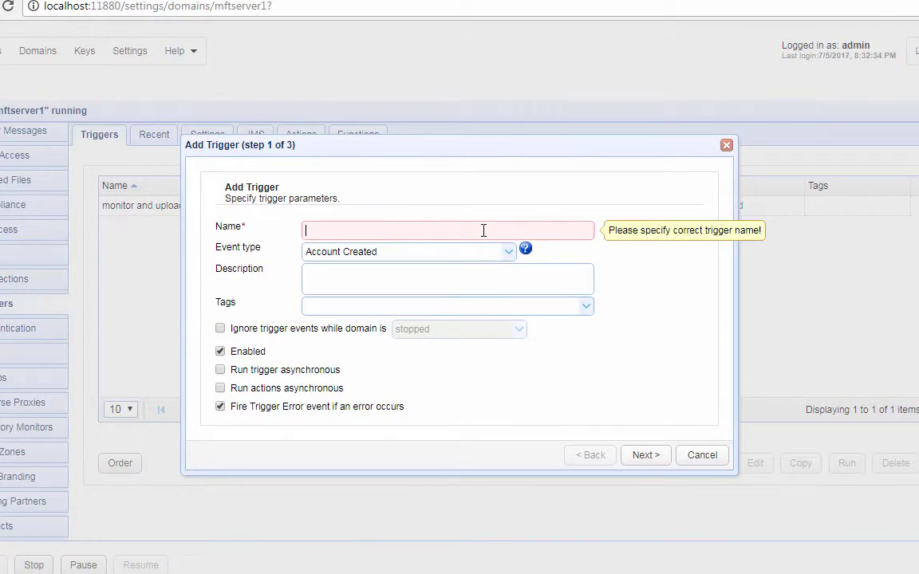
type("Act")
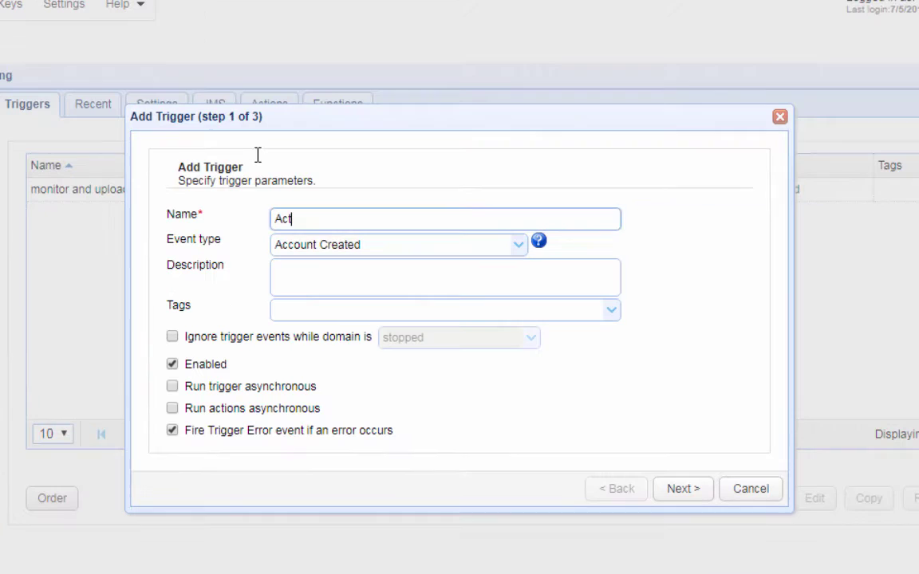
type("ivate Year Old Files Monitor")
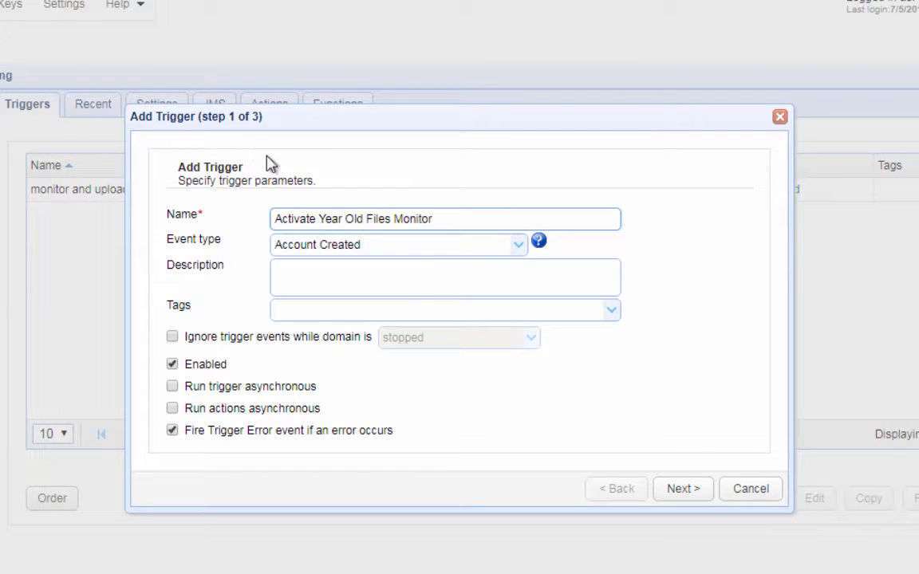
left_click(520, 256)
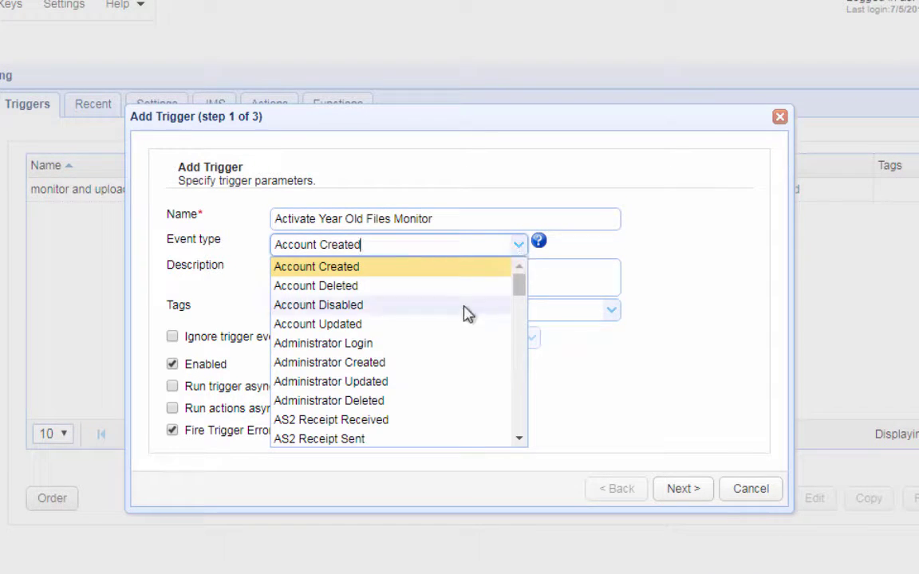
scroll(465, 327, "down", 5)
left_click(360, 310)
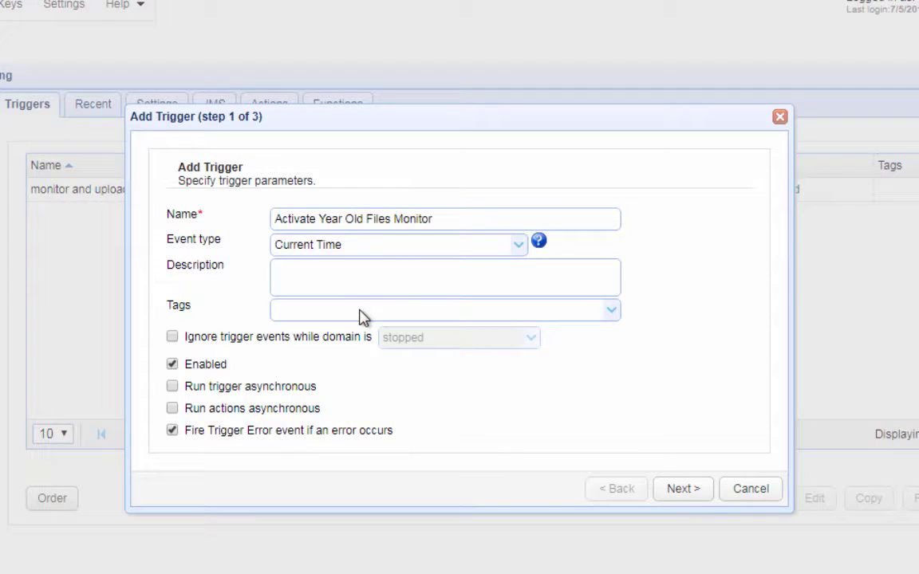
left_click(676, 489)
Build the time condition Hour = 21 AND Minute = 30 and advance to actions
left_click(269, 427)
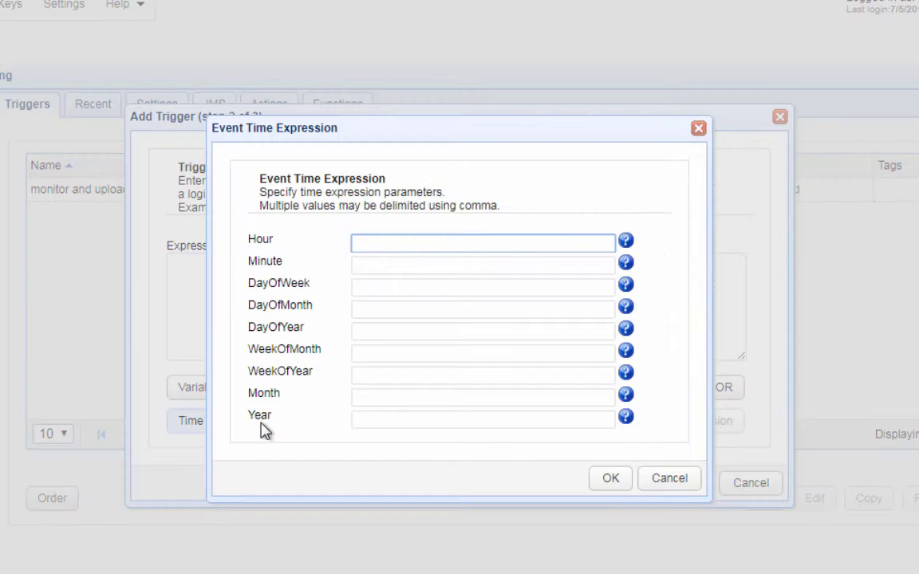
type("21")
left_click(384, 264)
type("30")
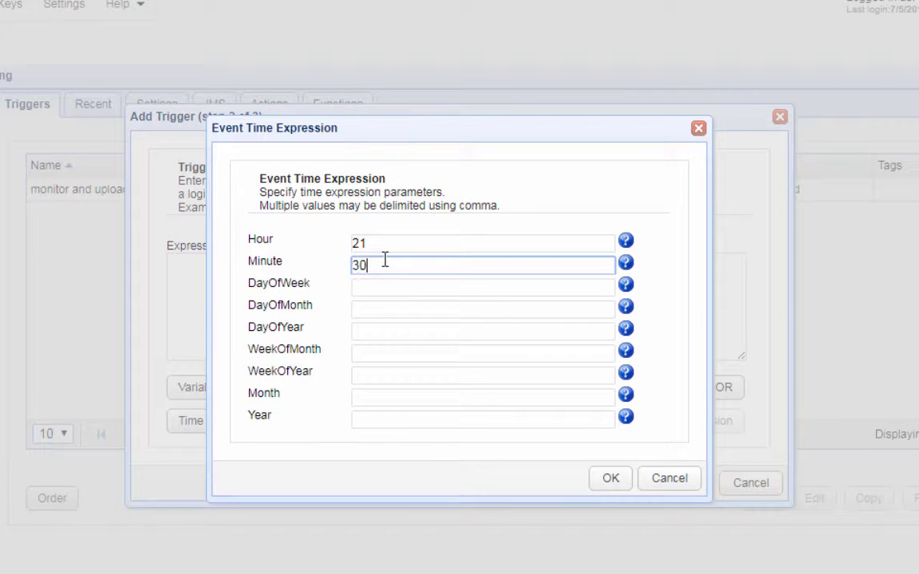
left_click(610, 479)
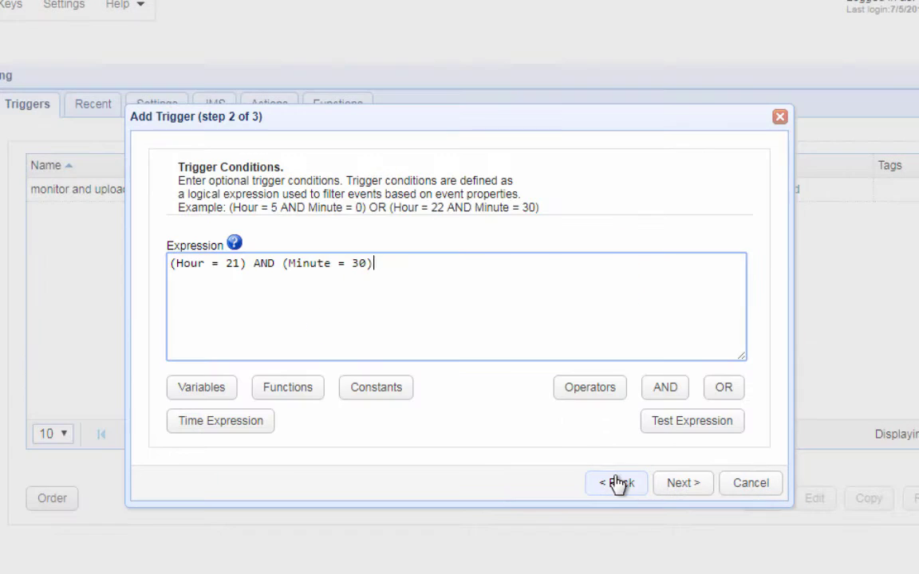
left_click(680, 488)
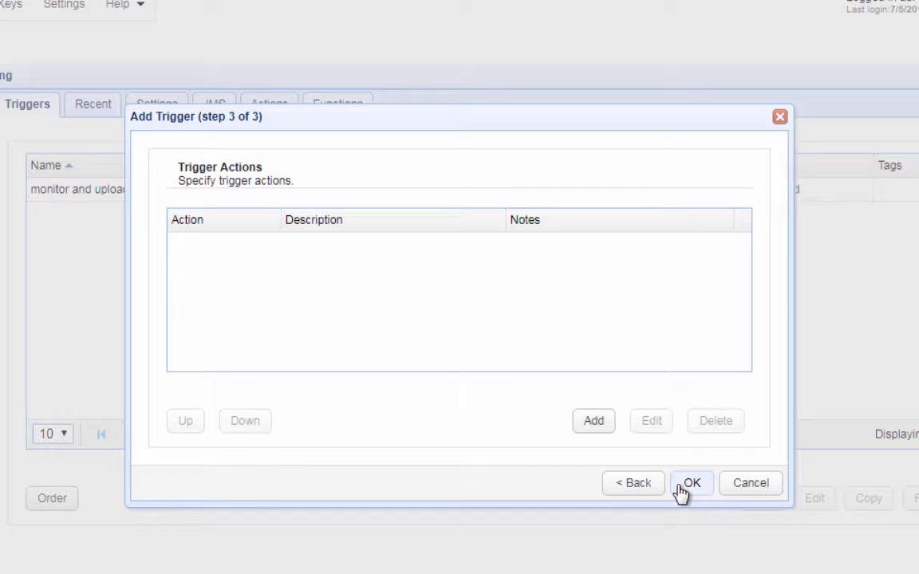
Add a Run Directory Monitor action for Year Old Files and save the Current Time trigger
left_click(588, 430)
key("BackSpace")
type("run")
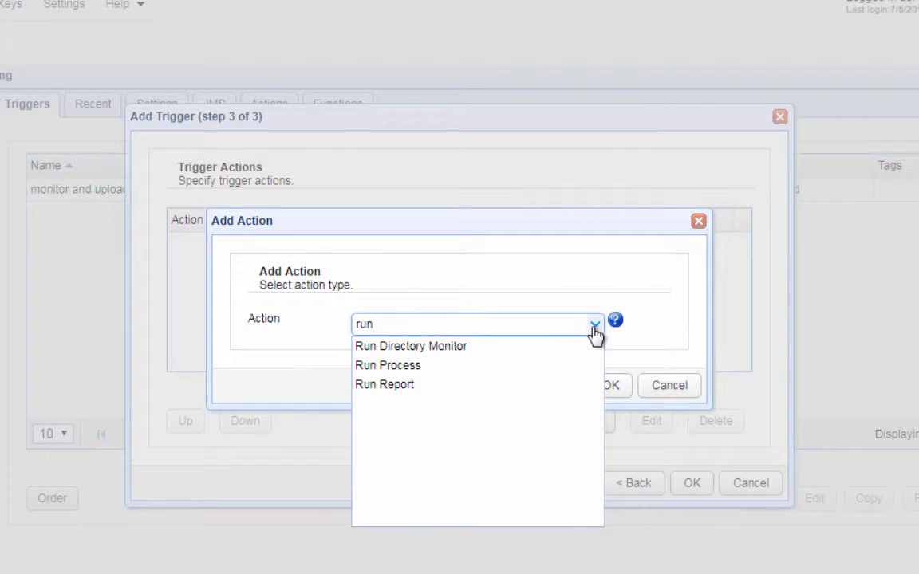
left_click(484, 349)
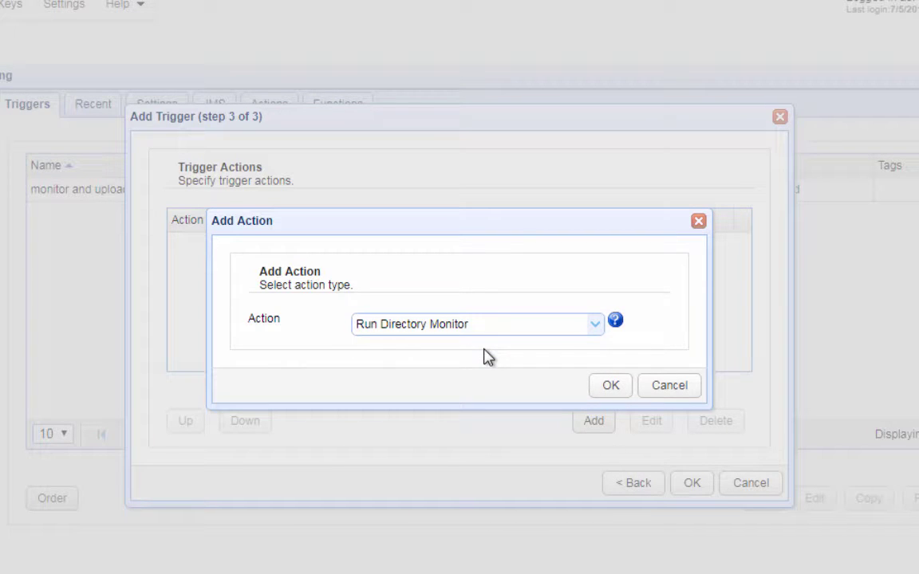
left_click(596, 386)
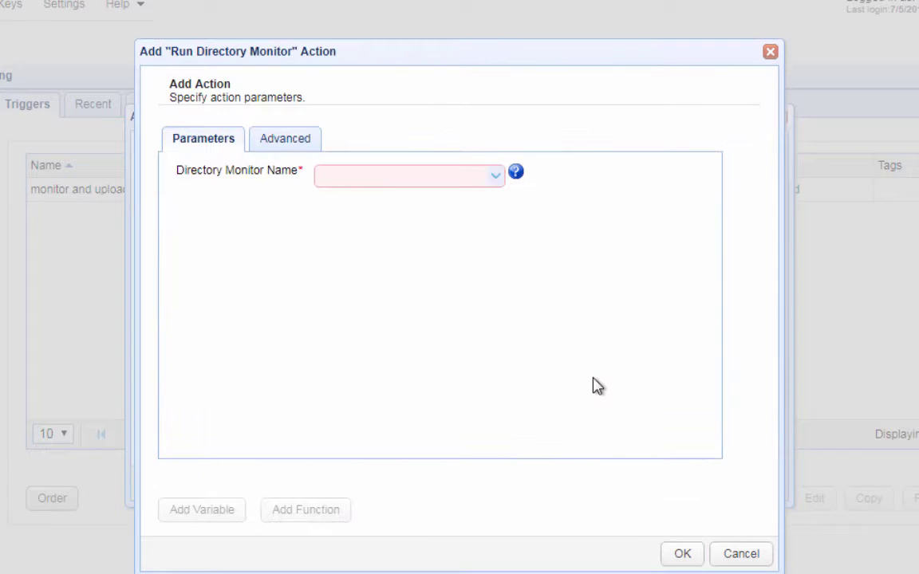
left_click(495, 179)
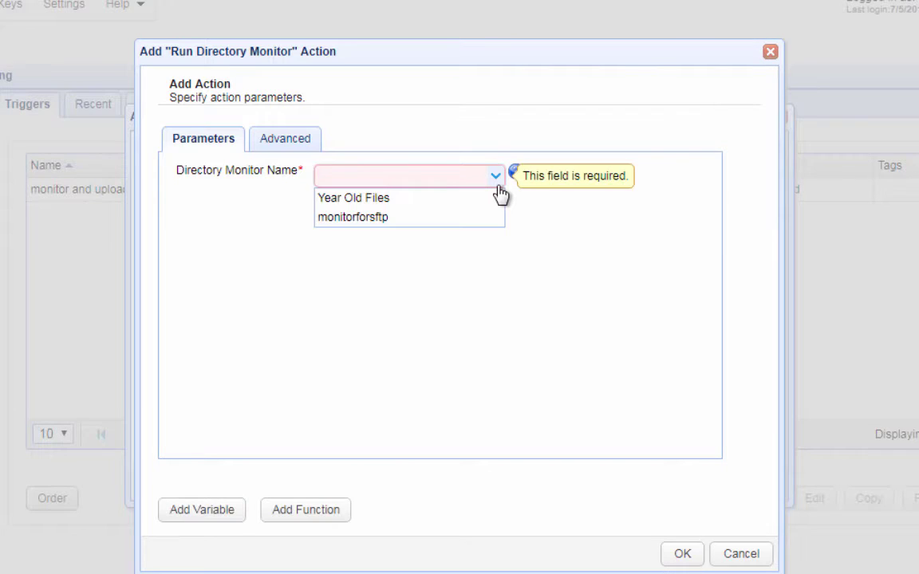
left_click(370, 199)
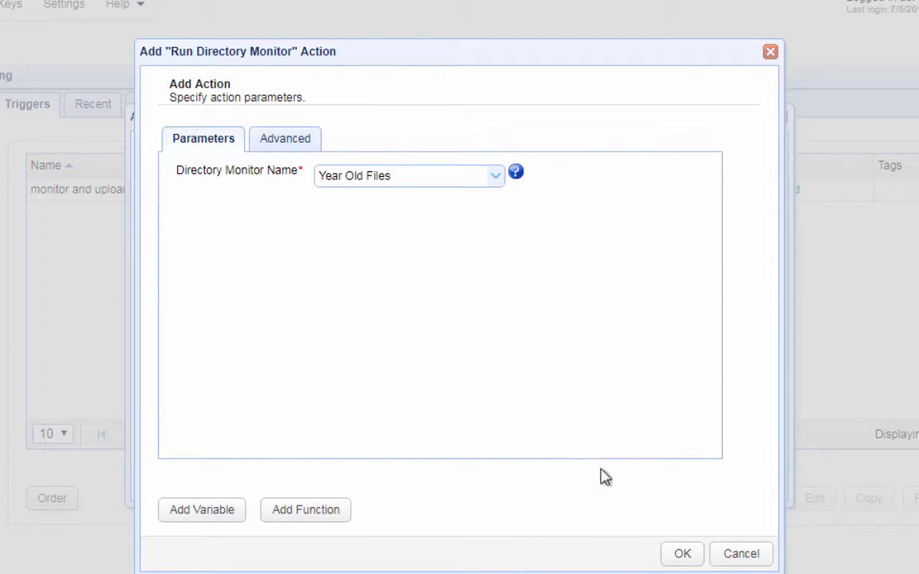
left_click(682, 554)
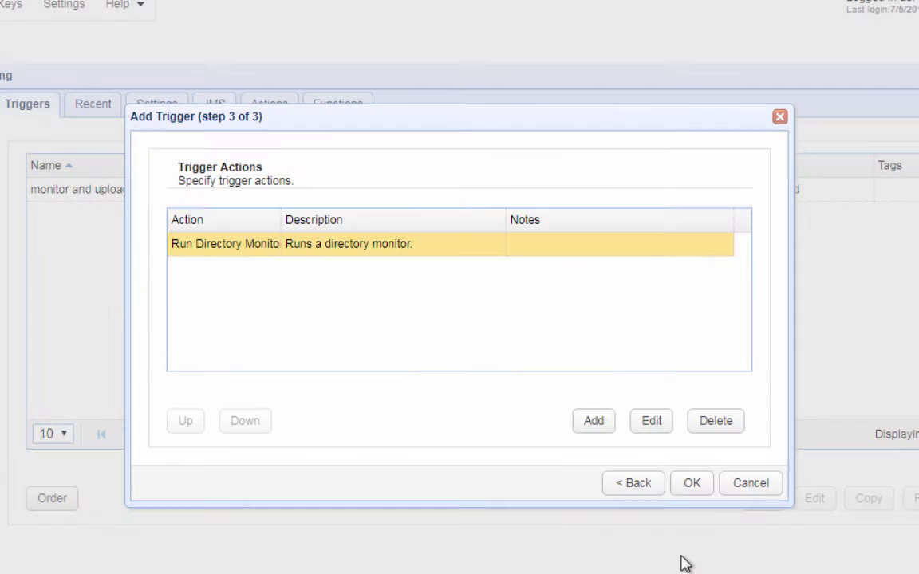
left_click(693, 488)
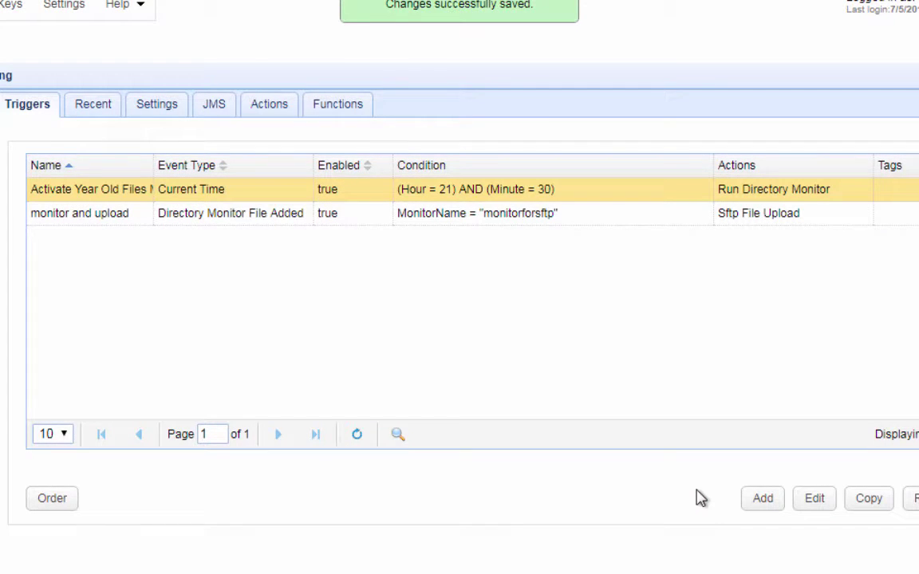
Add a trigger named 'Nightly File Deleter' with the Directory Monitor File Aged event type
left_click(757, 497)
left_click(370, 215)
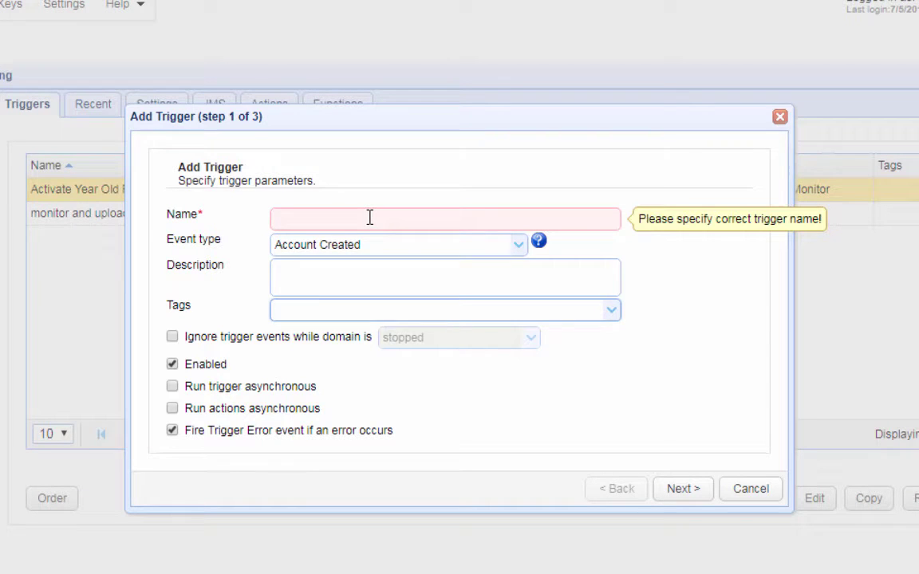
type("Nightly ")
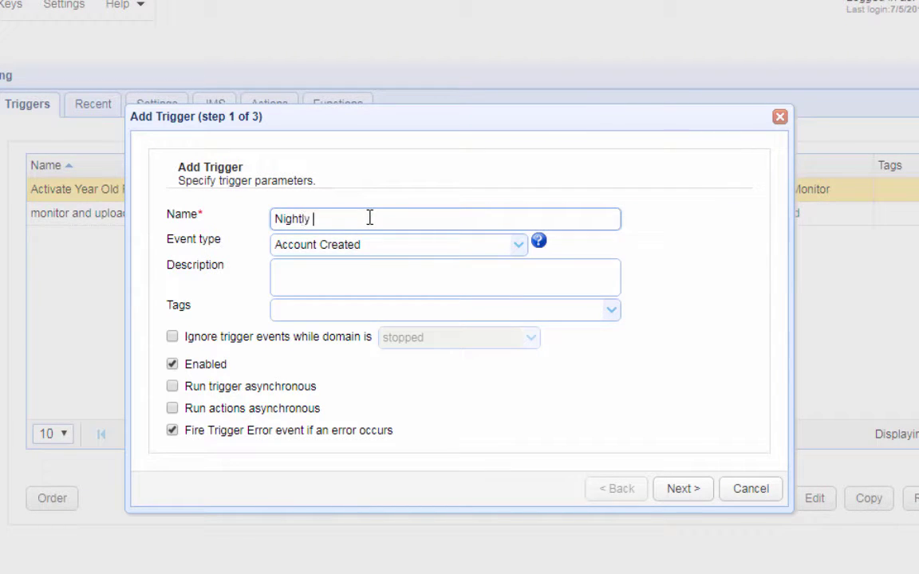
type("File Deleter")
left_click(524, 250)
type("di")
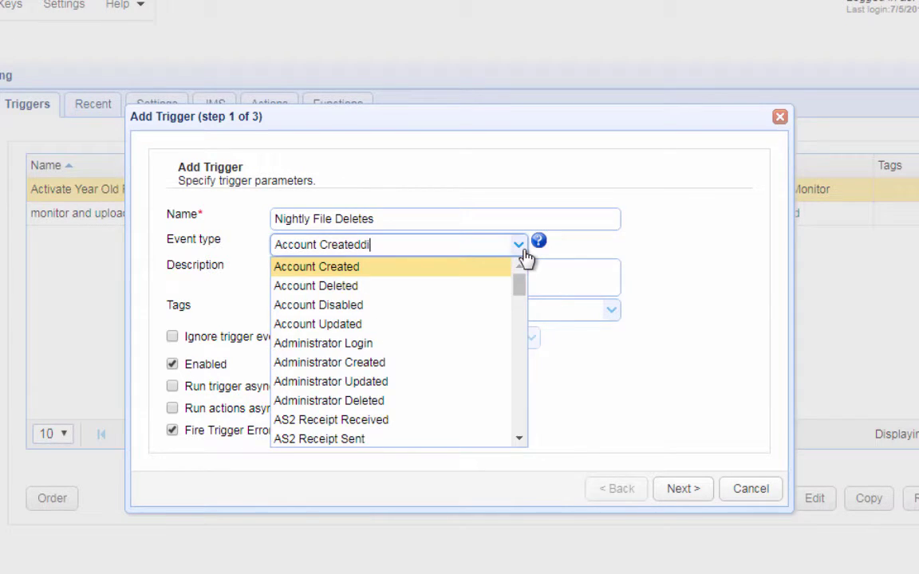
key("BackSpace")
key("BackSpace")
key("BackSpace")
key("BackSpace")
key("BackSpace")
key("BackSpace")
key("BackSpace")
key("BackSpace")
key("BackSpace")
key("BackSpace")
key("BackSpace")
key("BackSpace")
key("BackSpace")
key("BackSpace")
key("BackSpace")
key("BackSpace")
key("BackSpace")
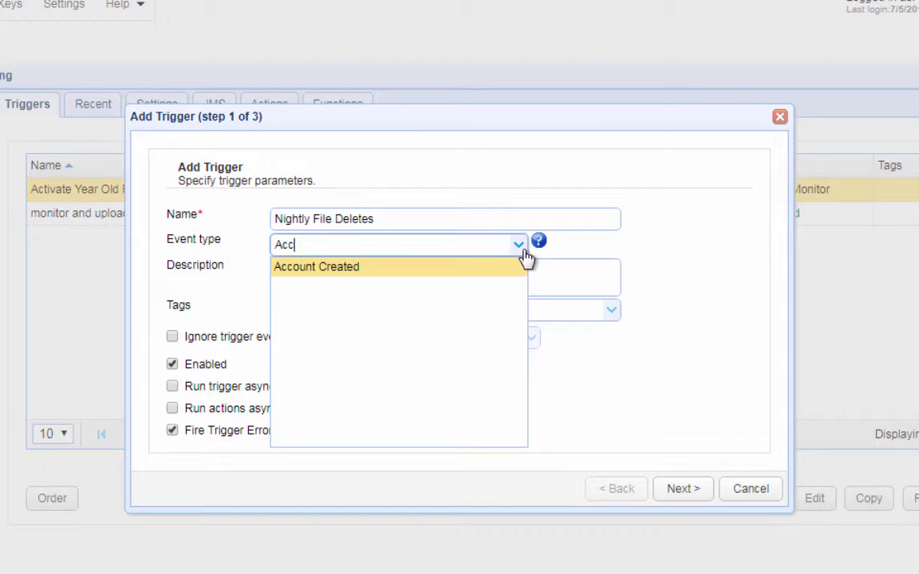
type("directory")
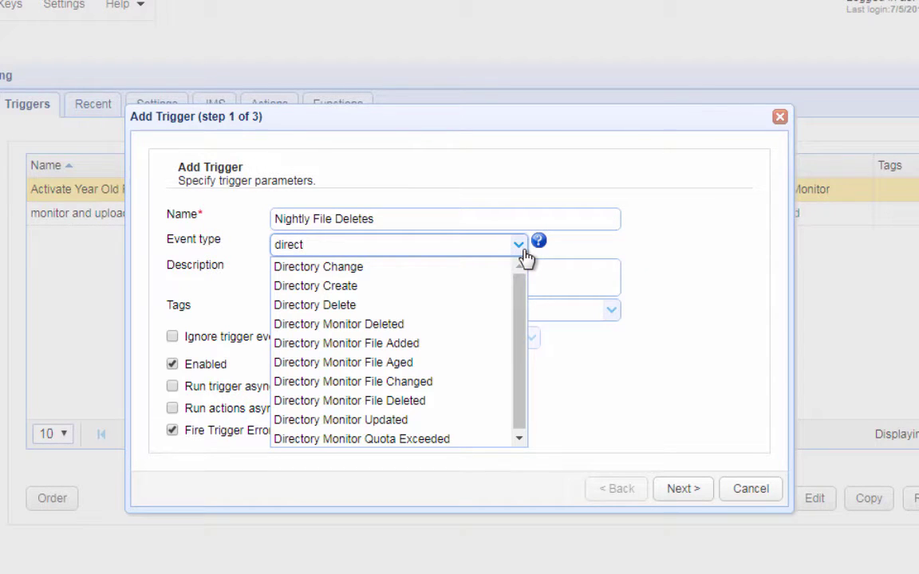
left_click(411, 366)
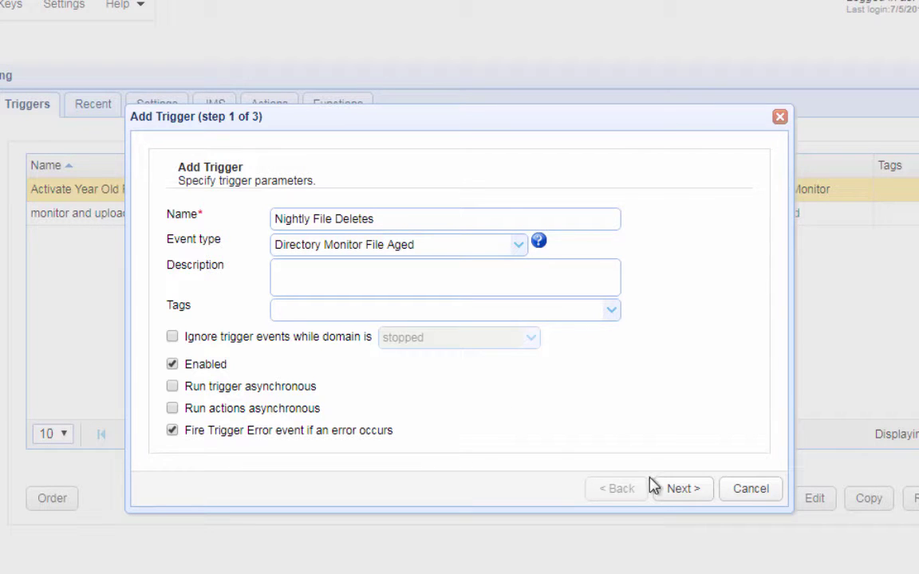
On the conditions step, insert the MonitorName variable and complete it with = "Year Old Files"
left_click(681, 491)
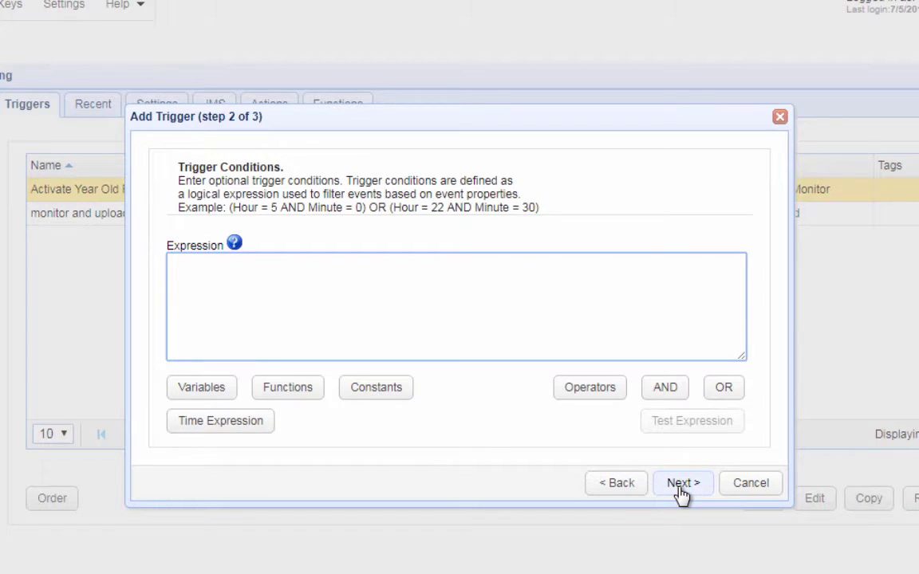
left_click(201, 388)
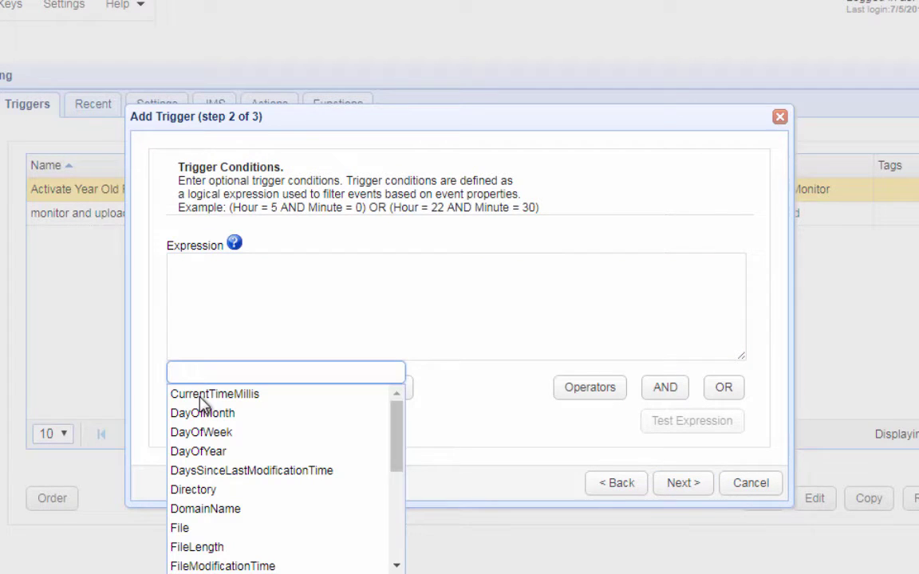
type("dire")
key("BackSpace")
key("BackSpace")
key("BackSpace")
key("BackSpace")
type("moni")
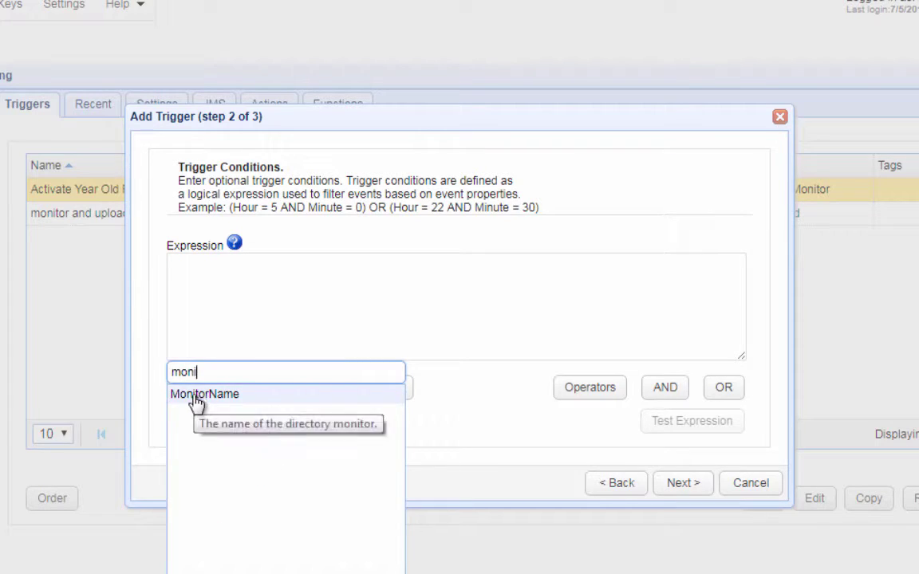
left_click(199, 402)
type("= ")
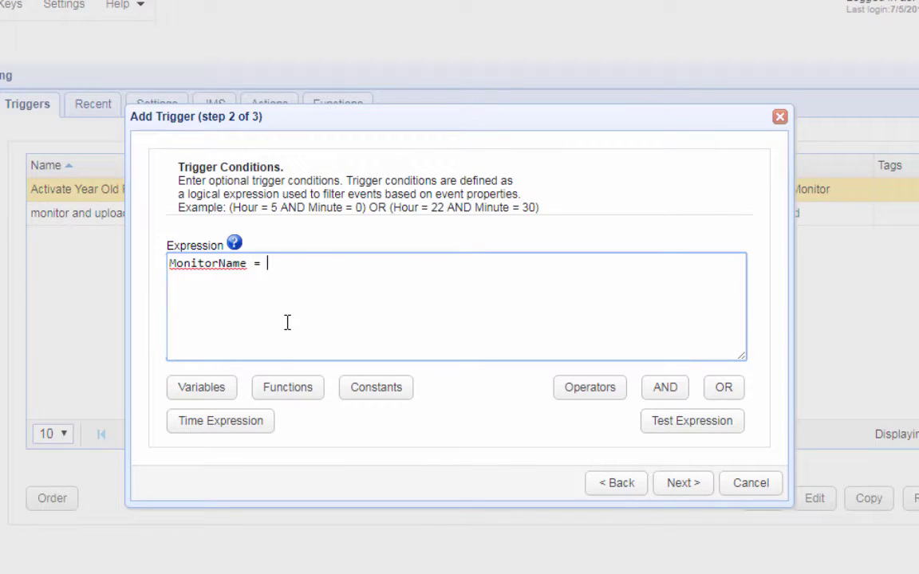
type("\"Year Old Files\"")
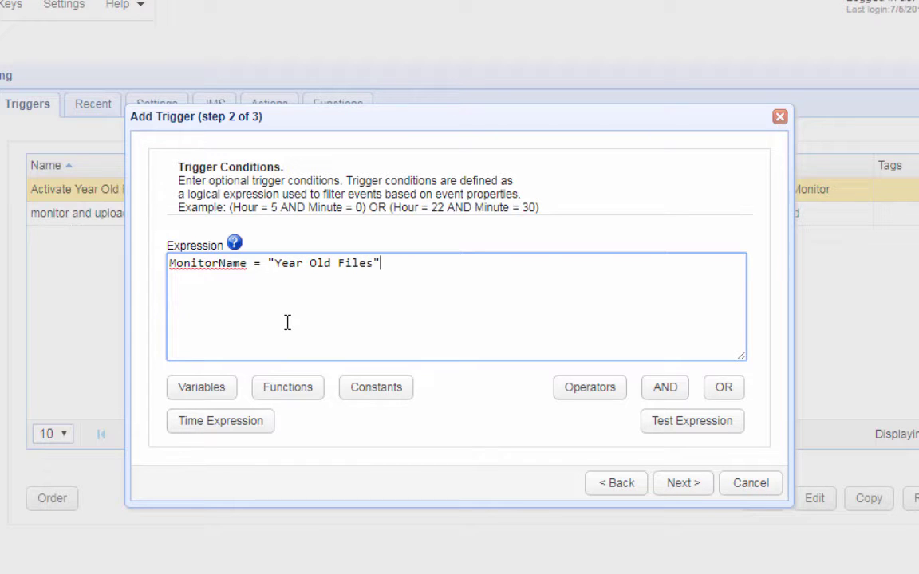
Add a Delete File action to the Nightly File Deletes trigger
left_click(677, 486)
left_click(594, 421)
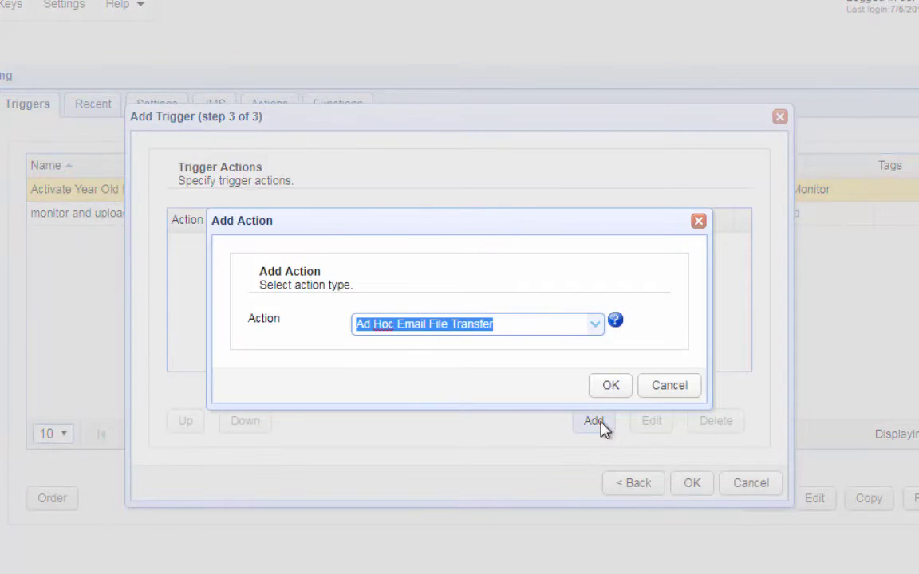
type("dele")
left_click(515, 423)
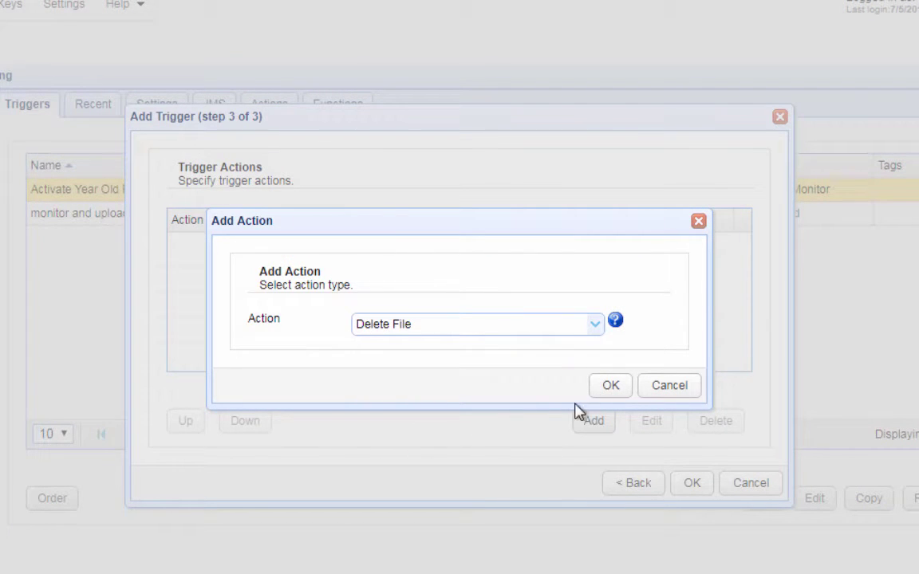
left_click(605, 396)
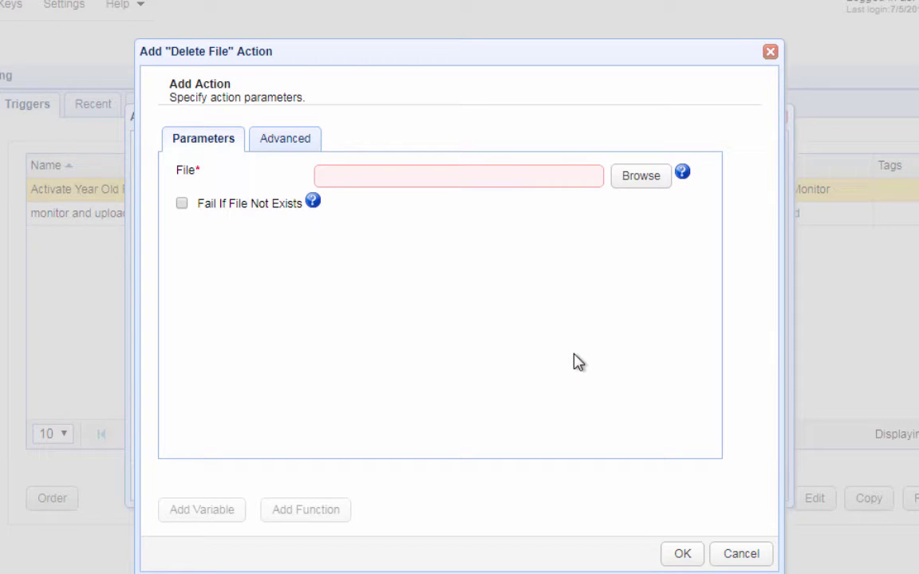
Set the Delete File action's File parameter to the %File% variable and save the Nightly File Deletes trigger
left_click(470, 176)
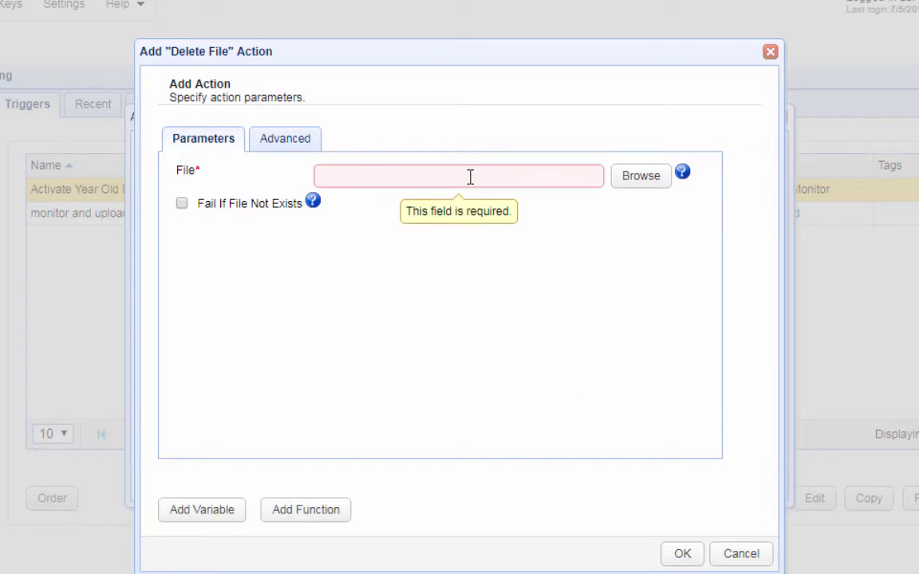
left_click(210, 521)
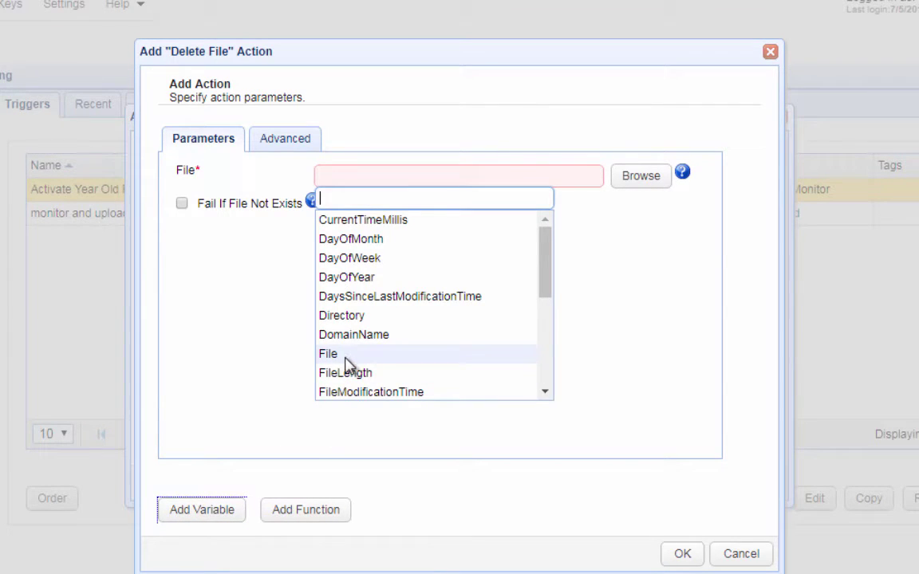
left_click(346, 359)
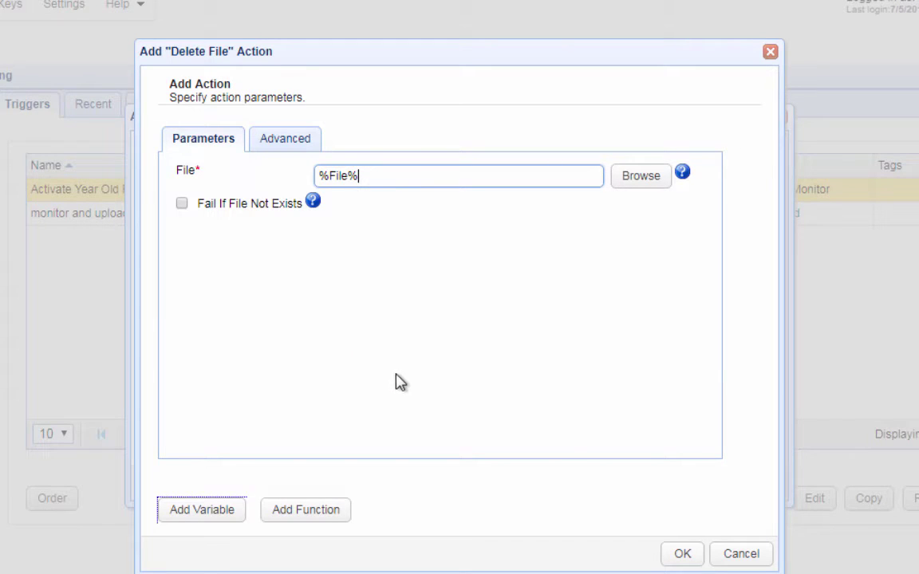
left_click(676, 563)
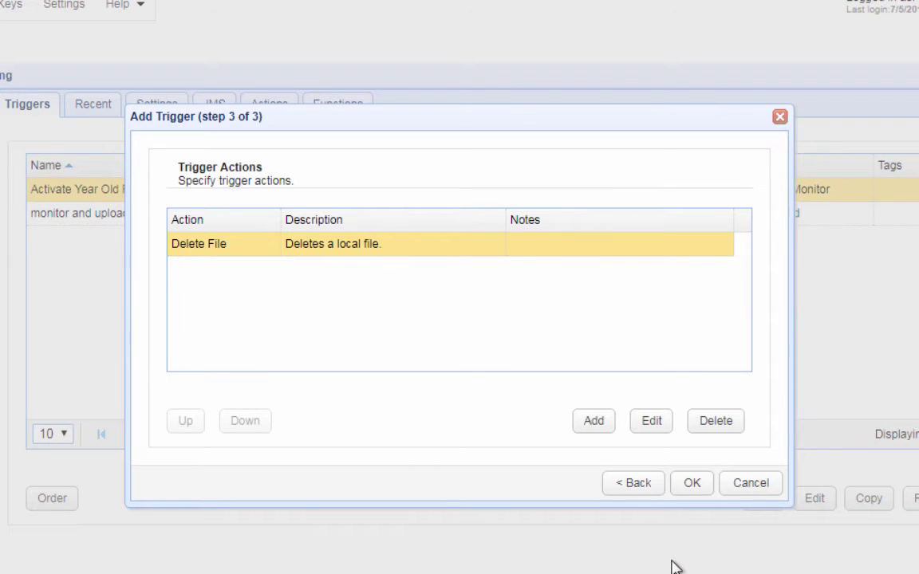
left_click(691, 482)
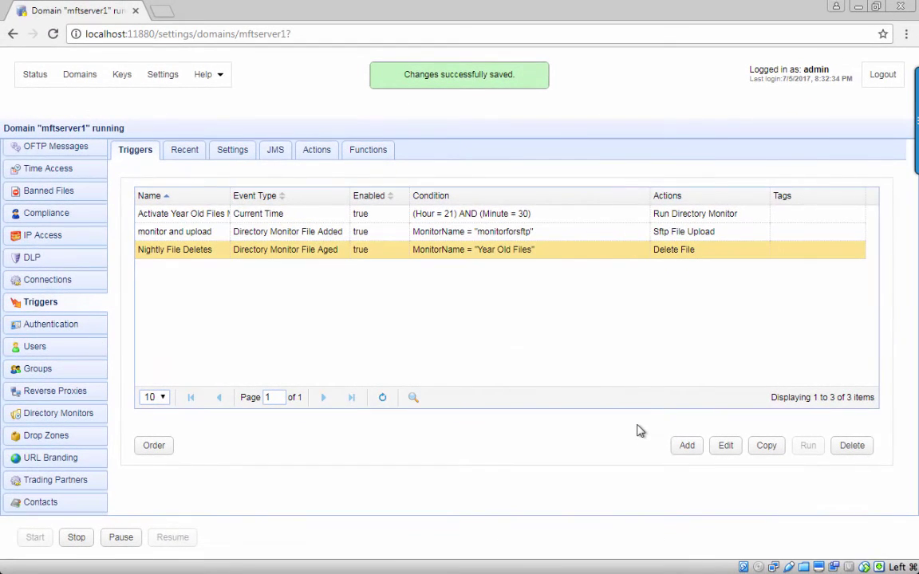